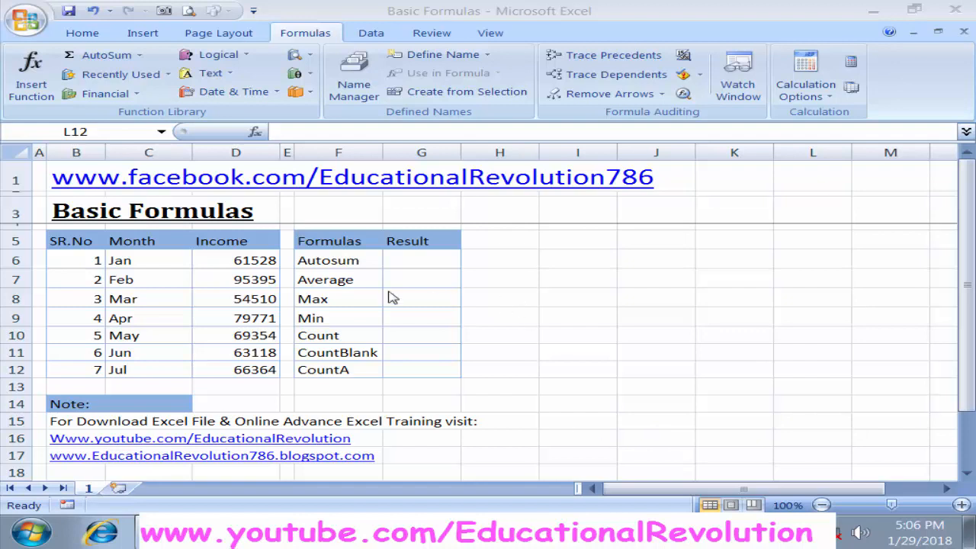
click(307, 257)
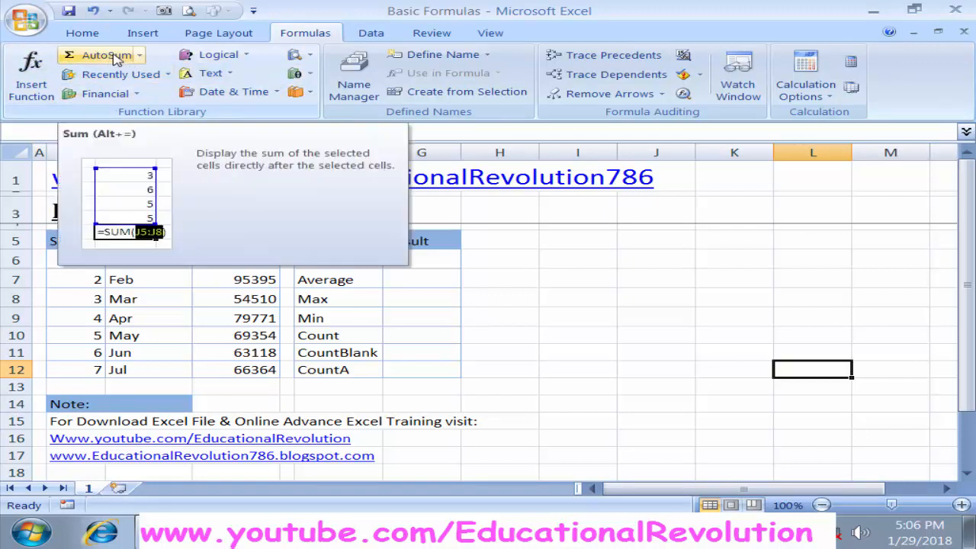
click(140, 55)
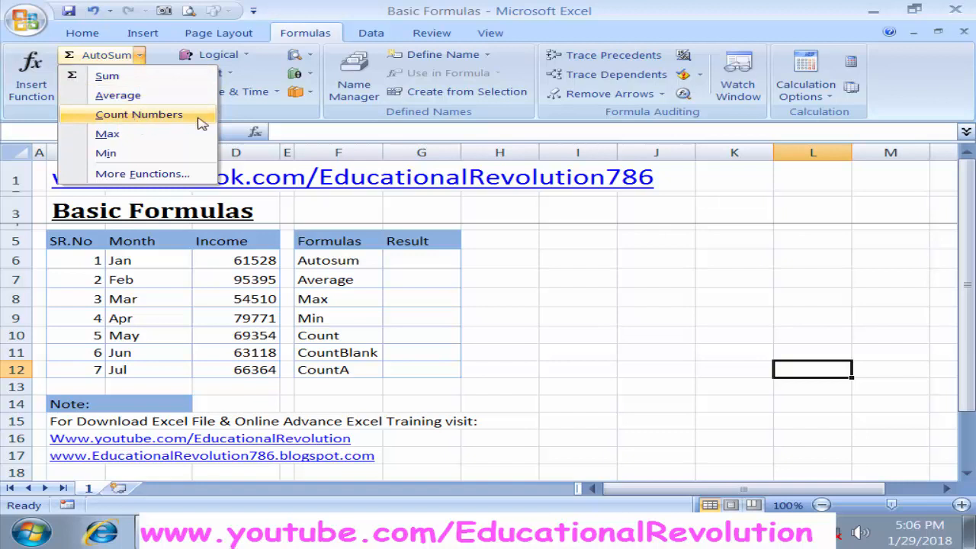
click(472, 269)
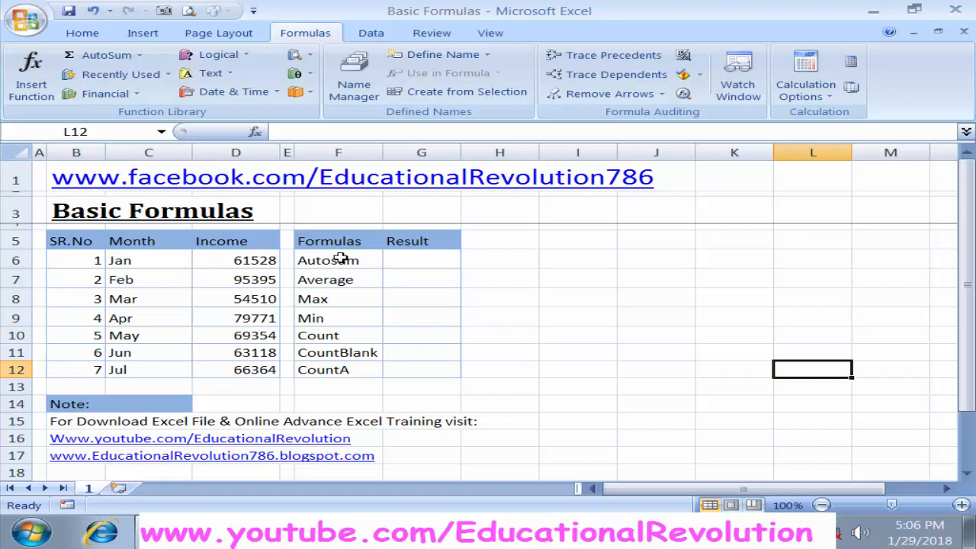
drag(341, 260, 351, 370)
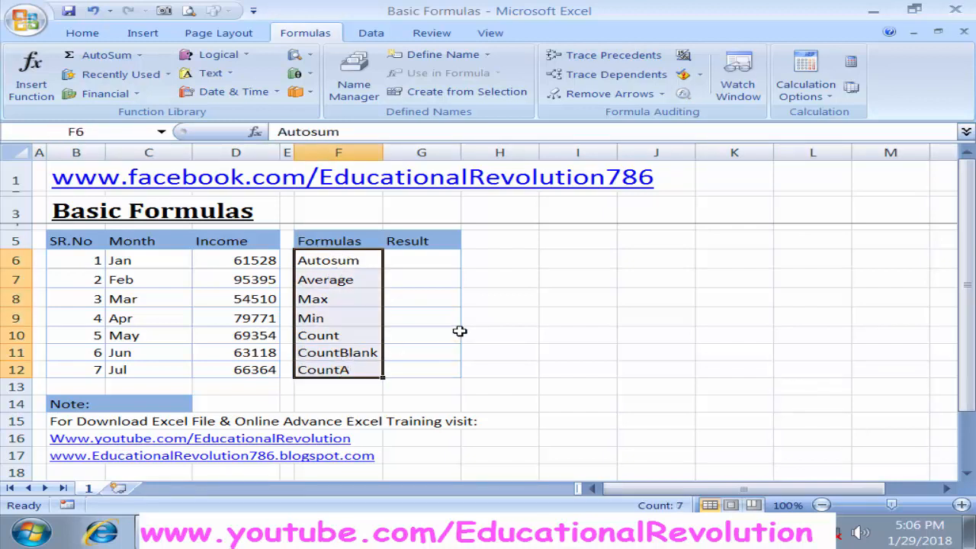
click(555, 319)
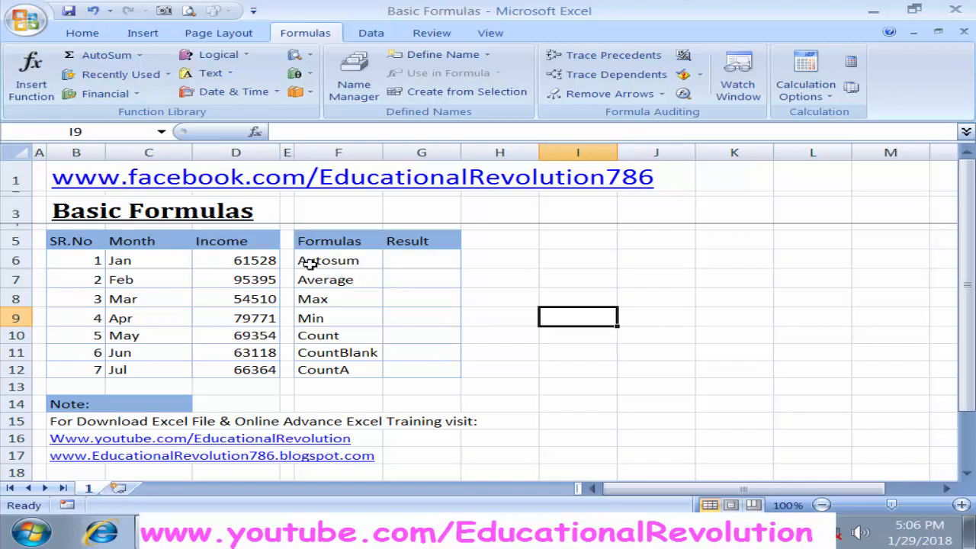
drag(251, 260, 259, 371)
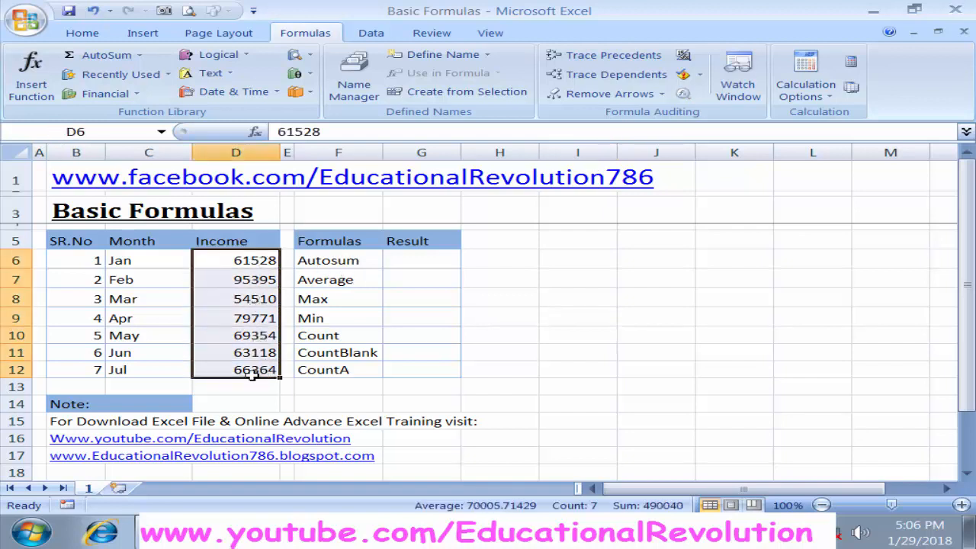
Total the Income values in cell D13 with =sum(D6:D12), and clear the cell again.
click(234, 385)
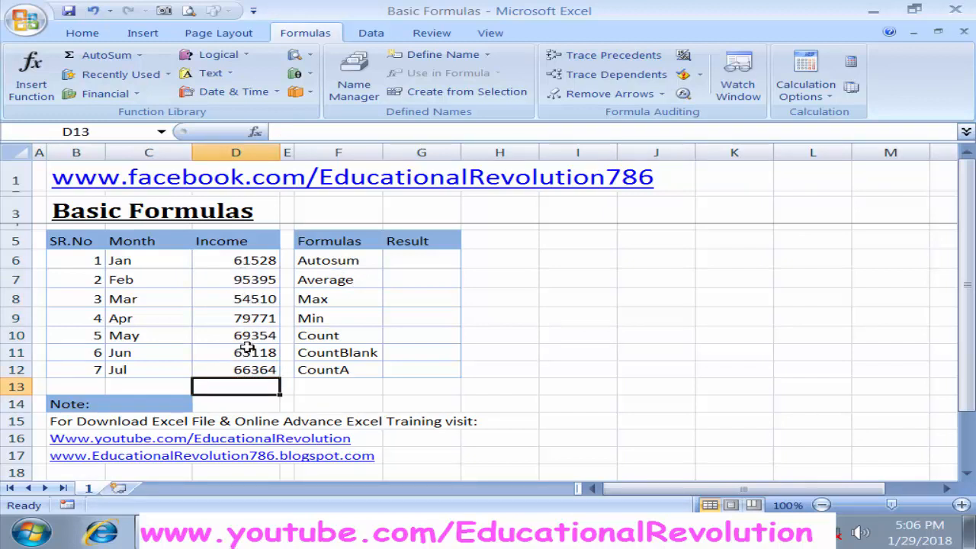
text(=sum()
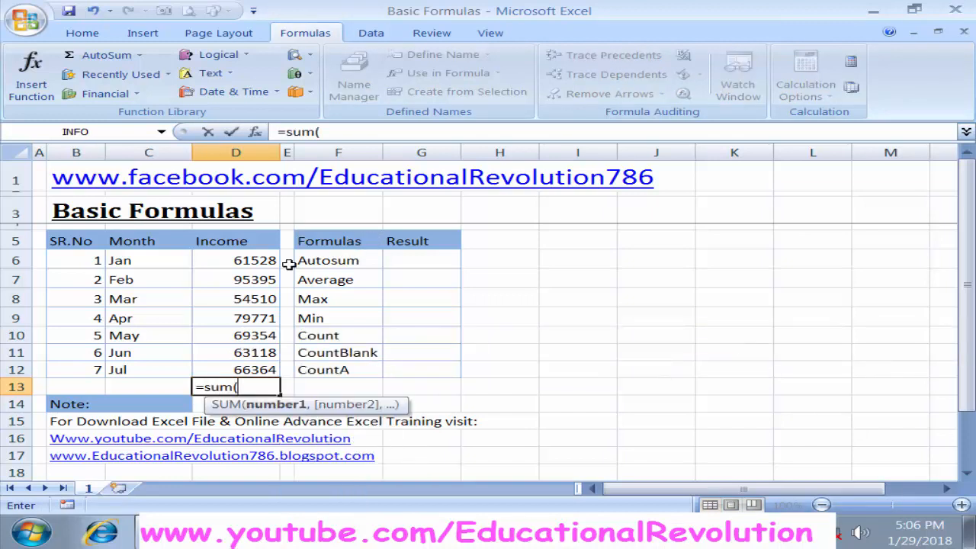
drag(253, 261, 253, 370)
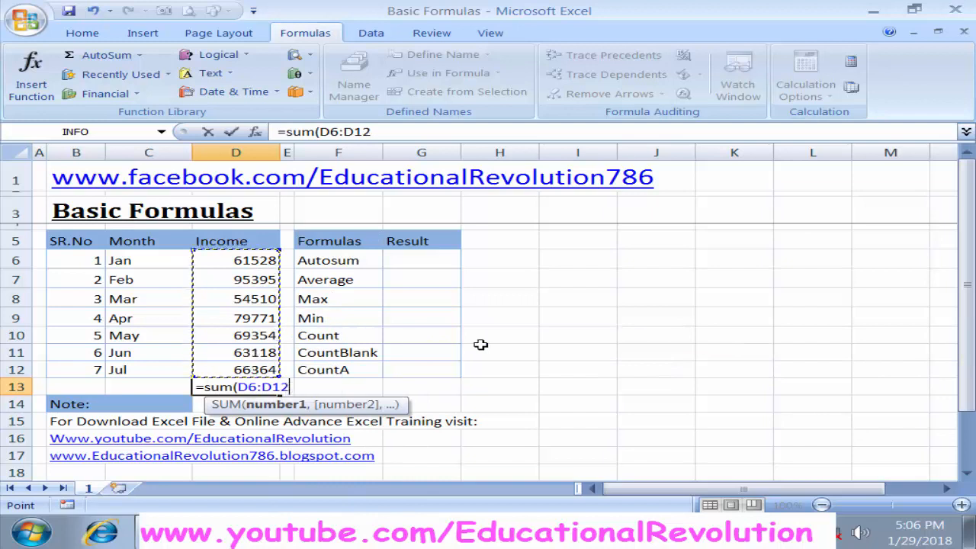
text())
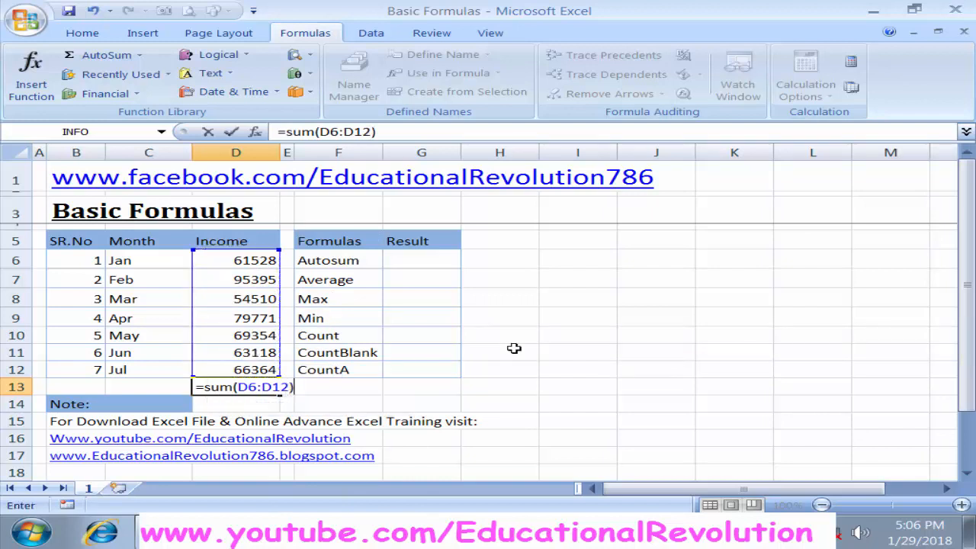
key(Return)
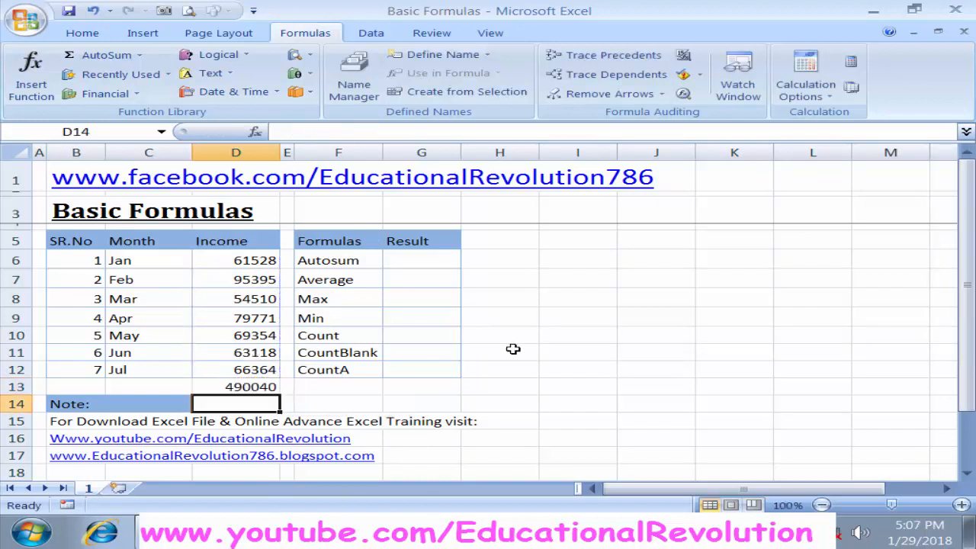
key(Up)
key(Delete)
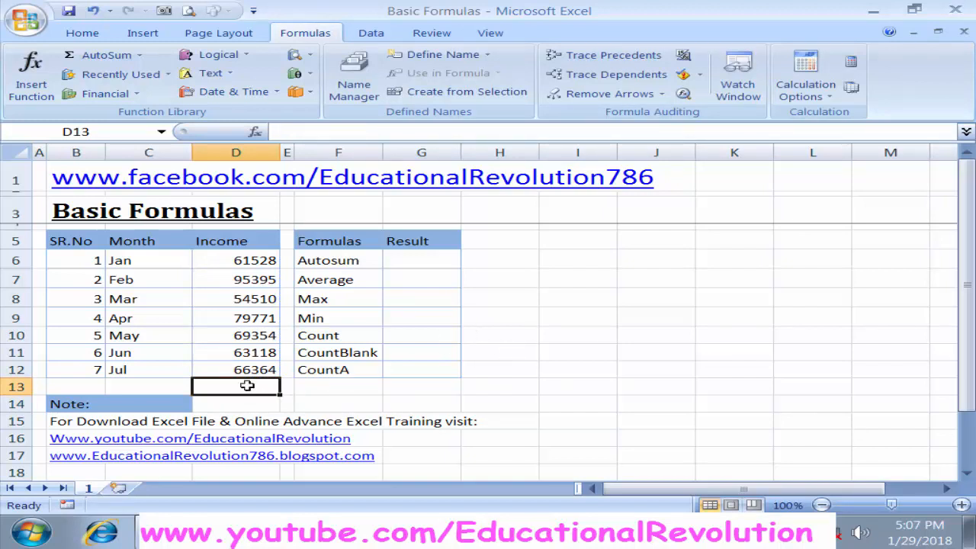
Total the Income range D6:D12 in cell D13 using AutoSum, and remove that total.
click(97, 58)
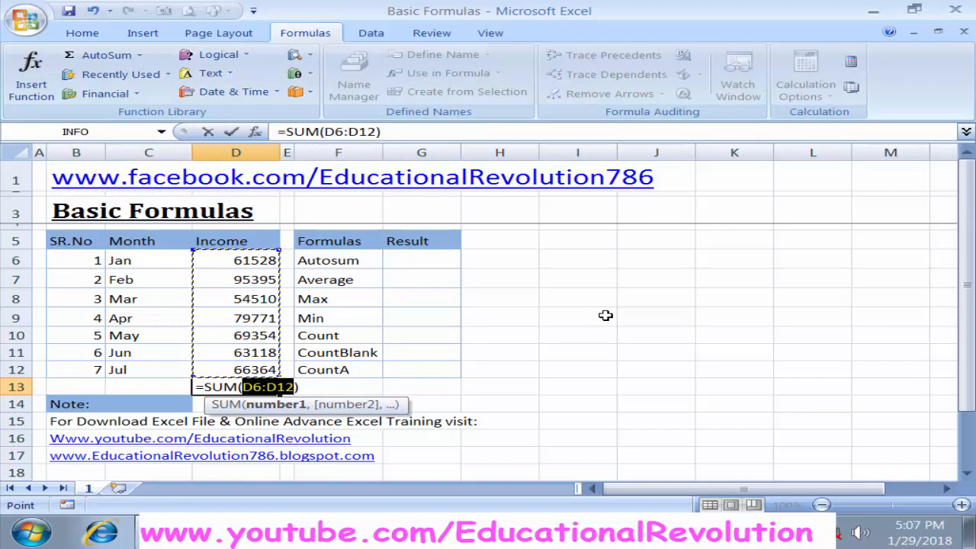
key(Return)
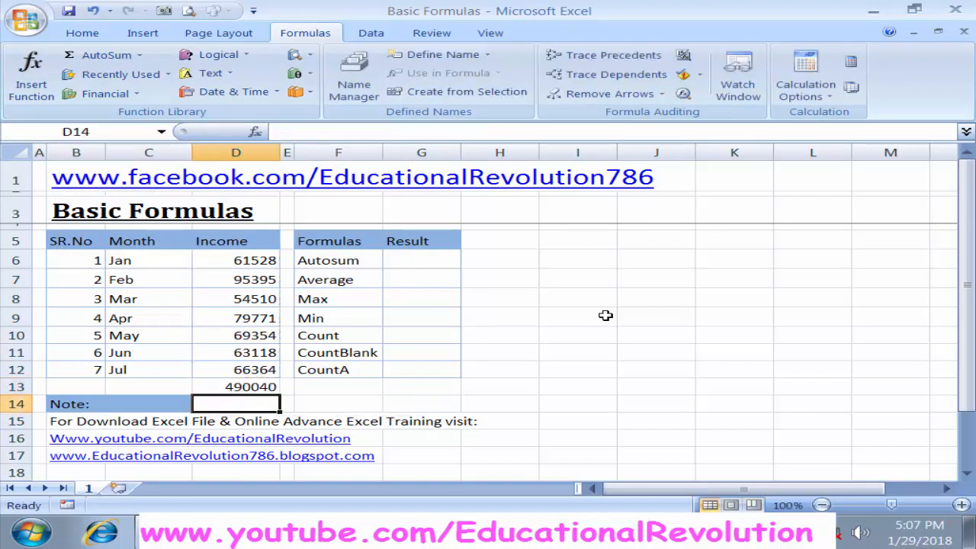
key(Up)
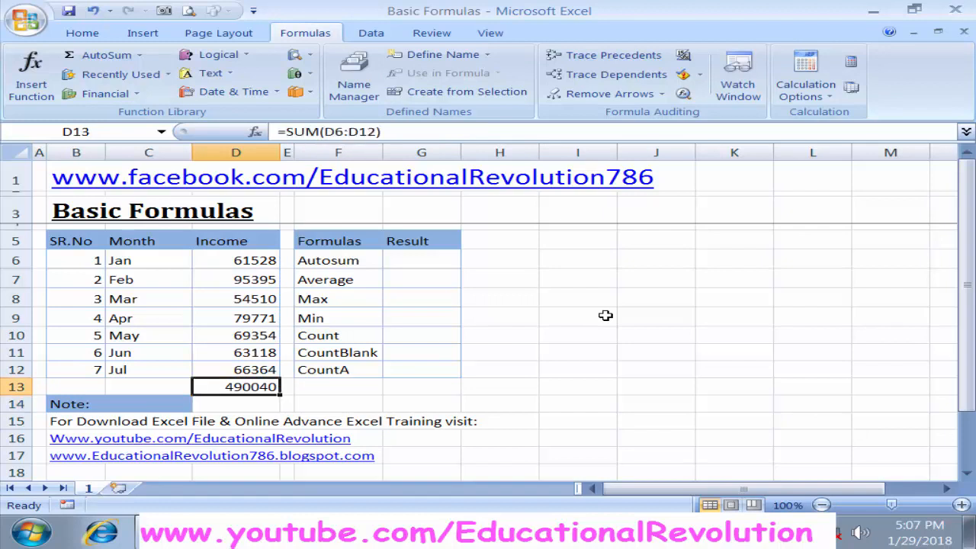
key(Delete)
Calculate the average of the Income values in result cell G7 with =average(D6:D12).
click(446, 281)
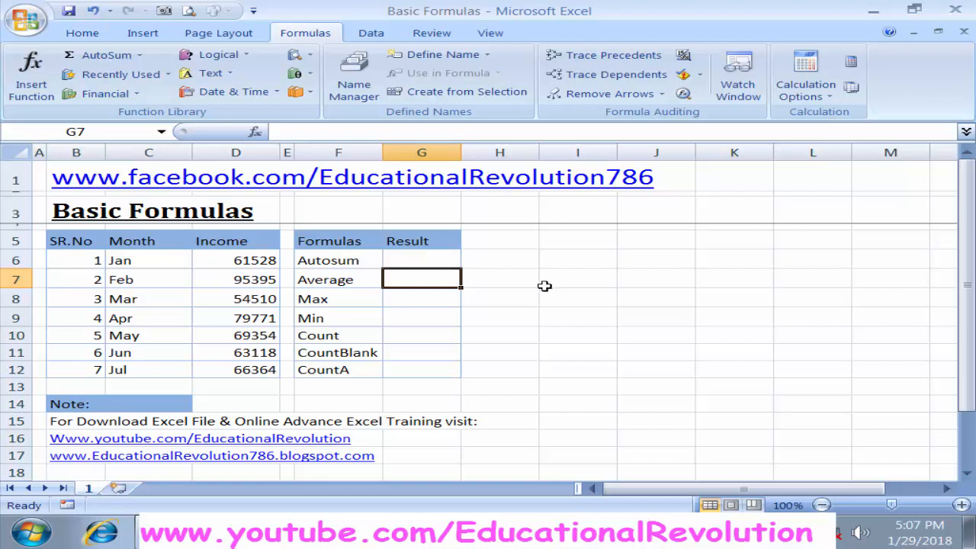
text(=a)
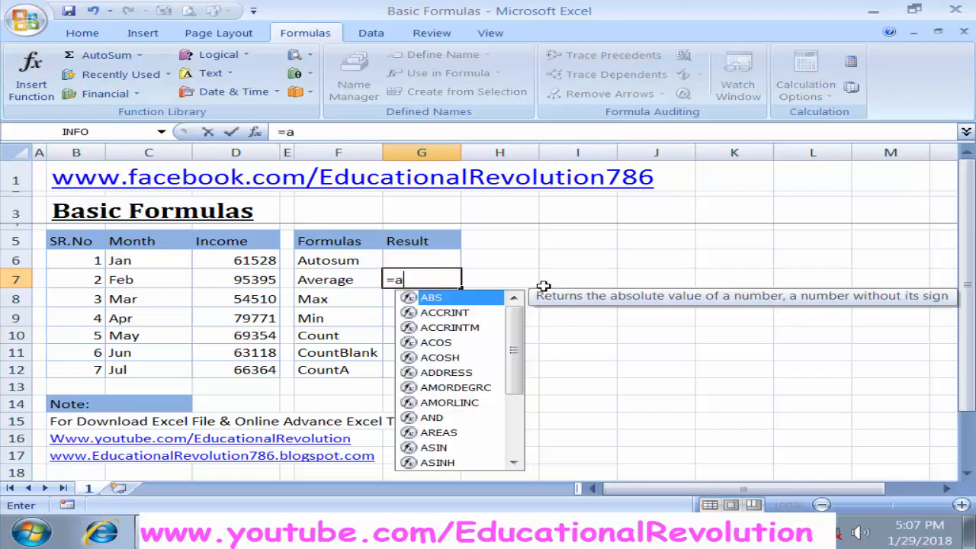
text(verag)
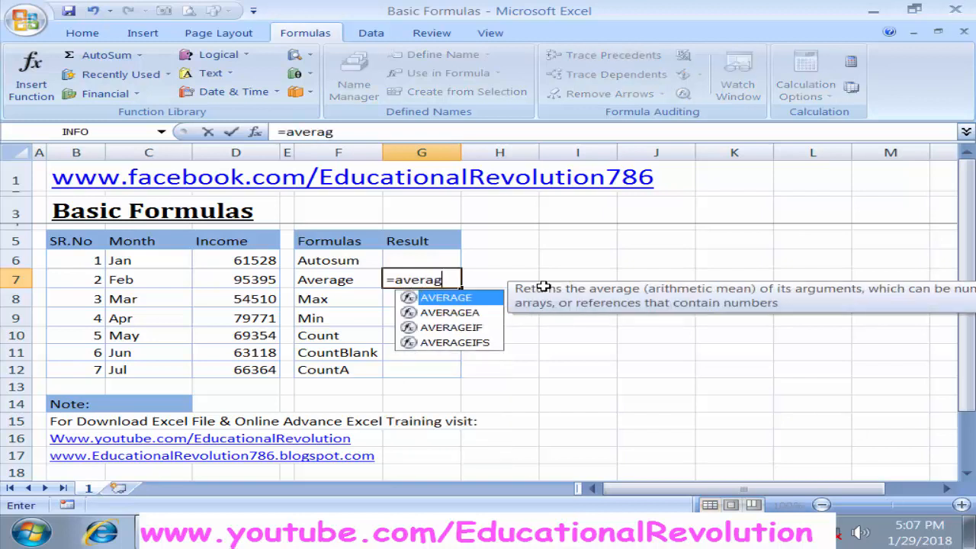
text(e()
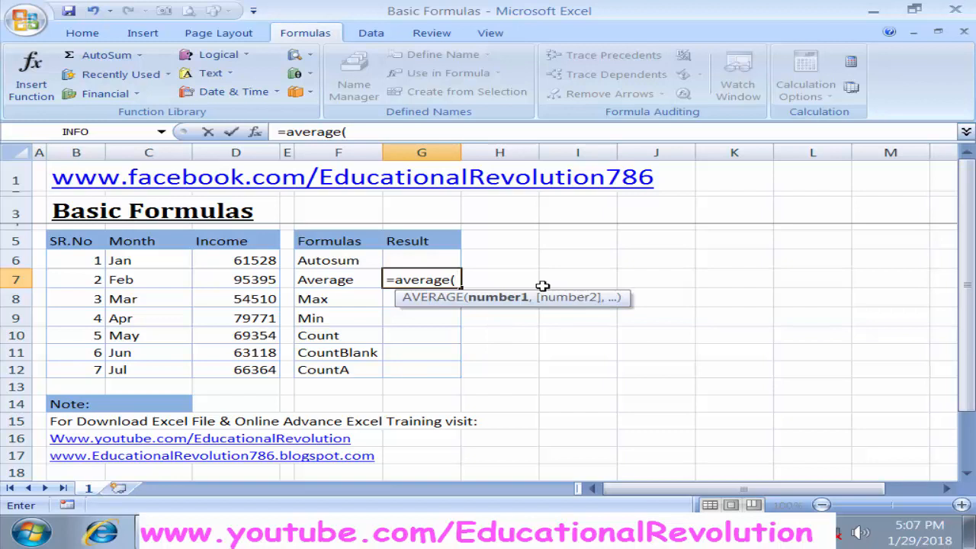
drag(261, 261, 258, 370)
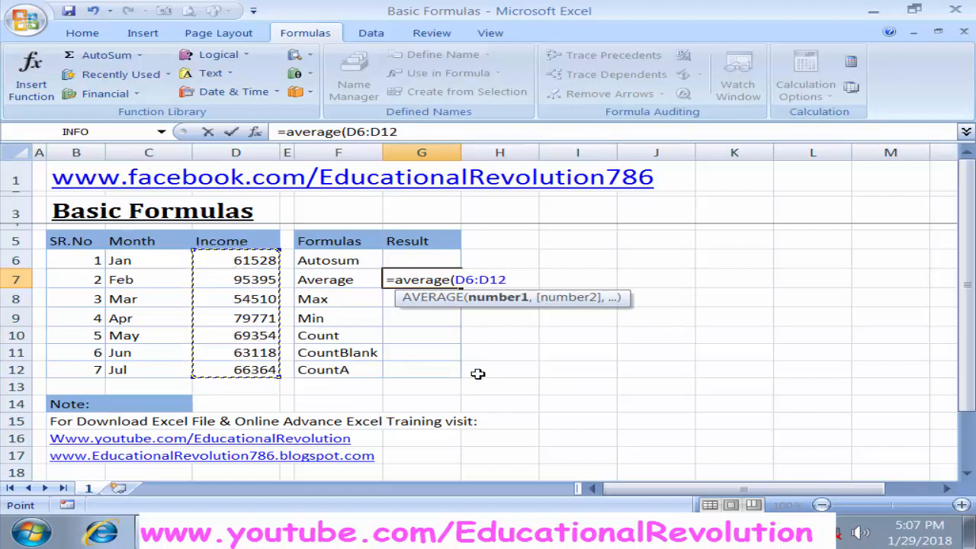
text())
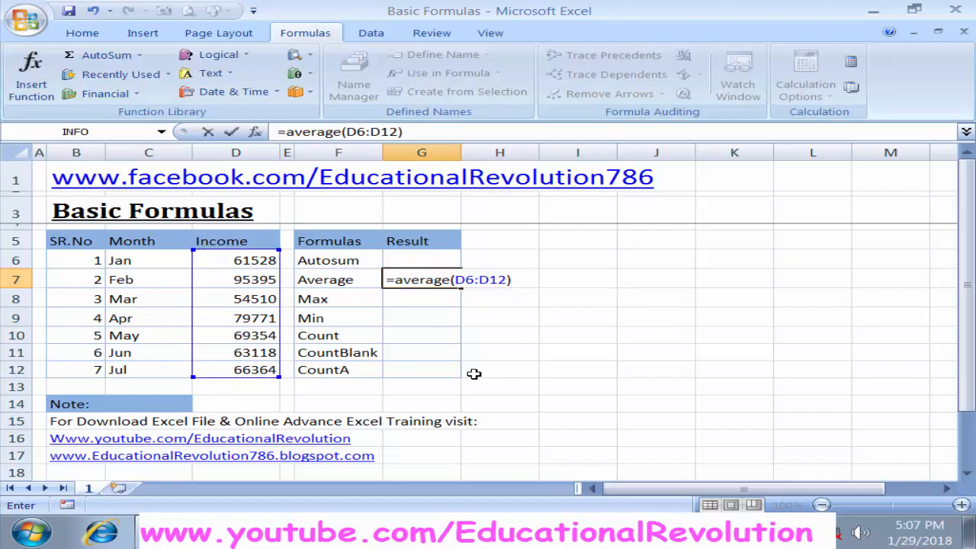
key(Return)
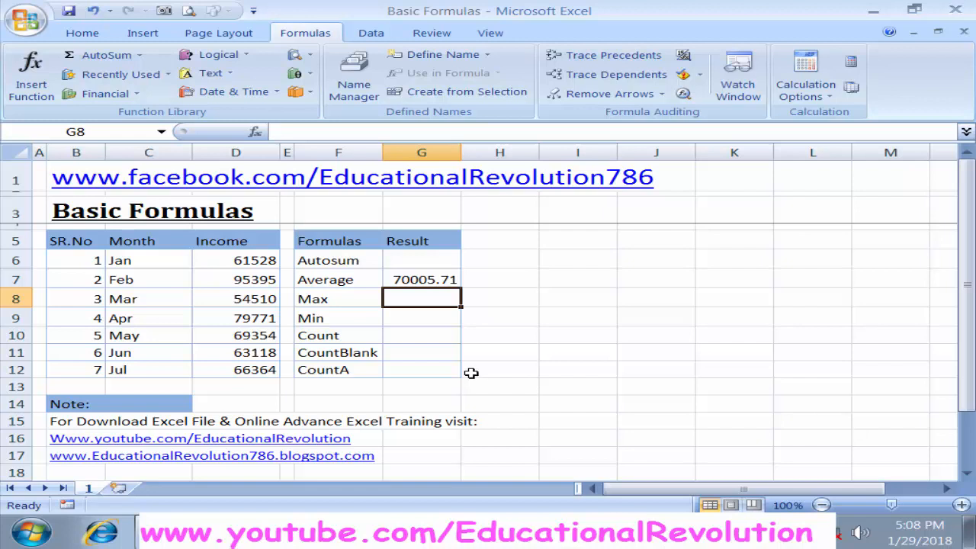
Find the highest Income value in result cell G8 with =max(D6:D12), and check it against the Income column.
text(=max)
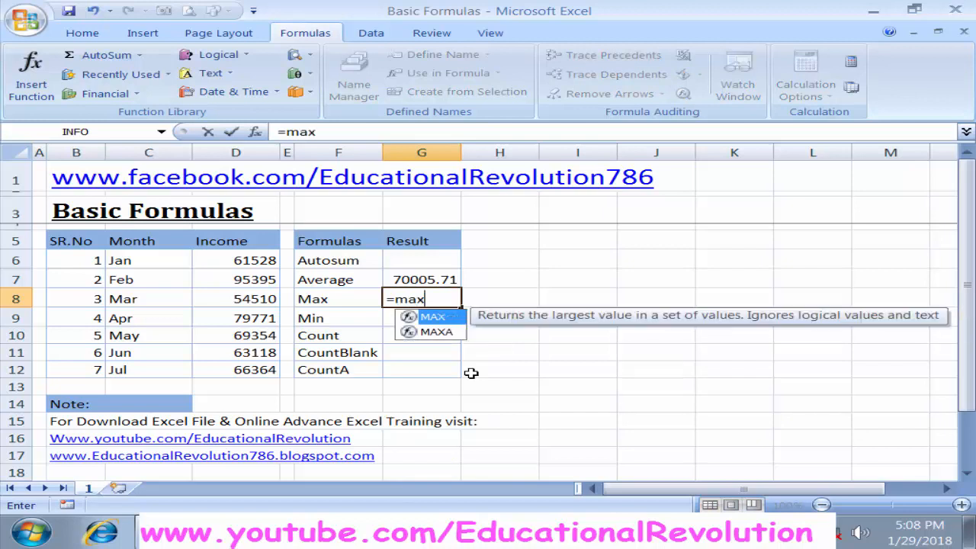
text(()
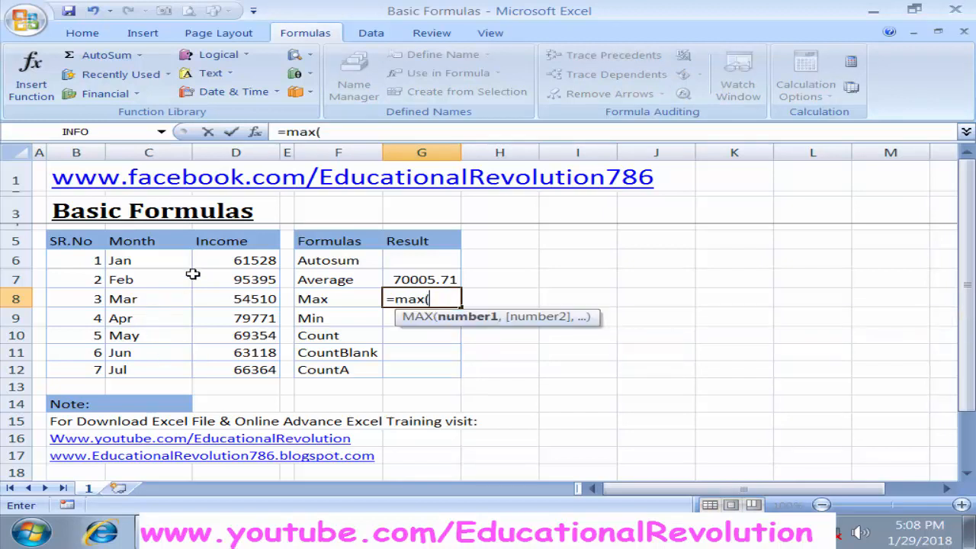
click(217, 267)
drag(217, 266, 232, 370)
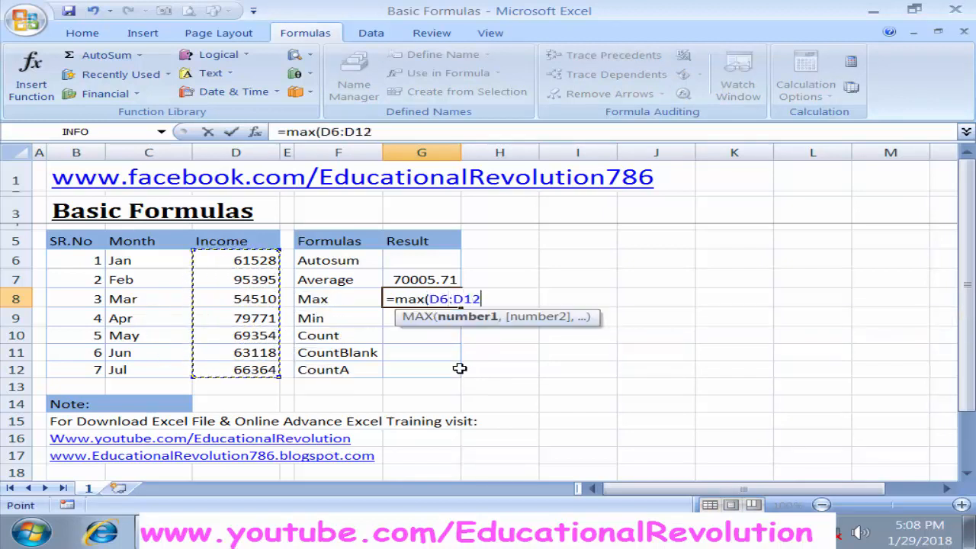
text())
key(Return)
key(Up)
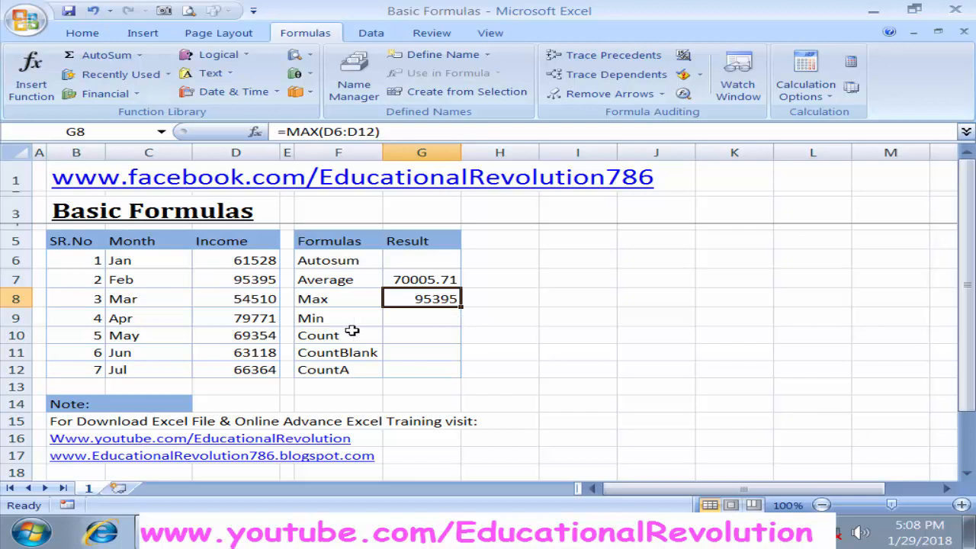
click(254, 276)
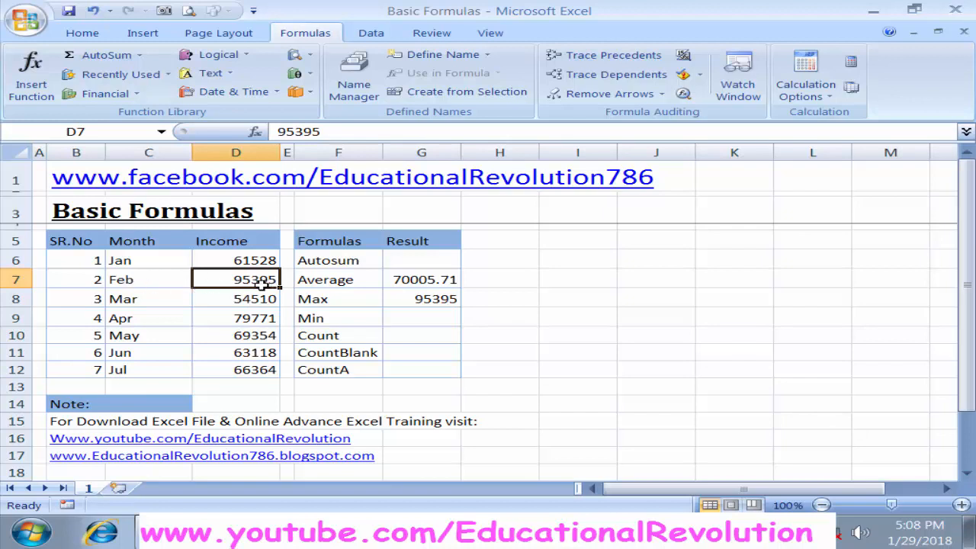
Find the lowest Income value in result cell G9 with =min(D6:D12), and check it against the Income column.
click(425, 317)
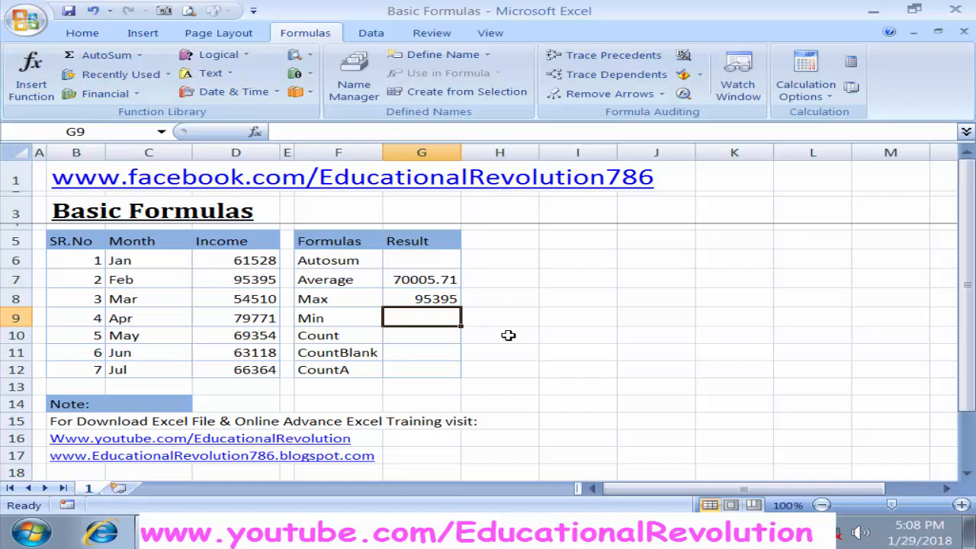
text(=min)
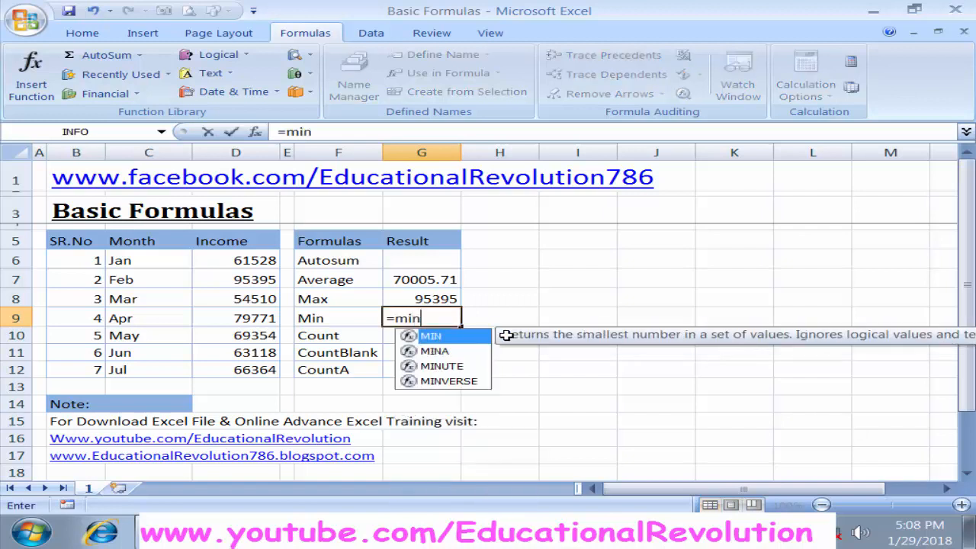
text(()
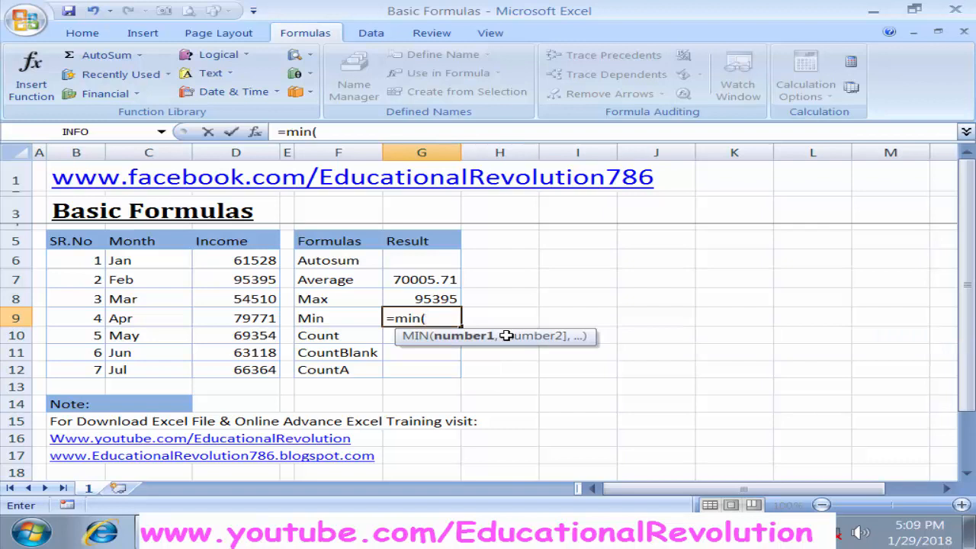
drag(236, 260, 251, 370)
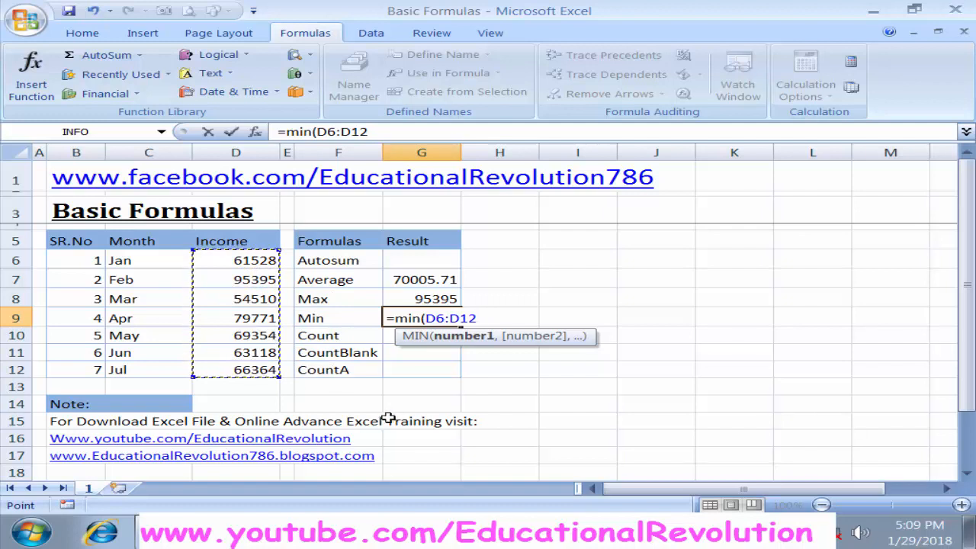
text())
key(Return)
key(Up)
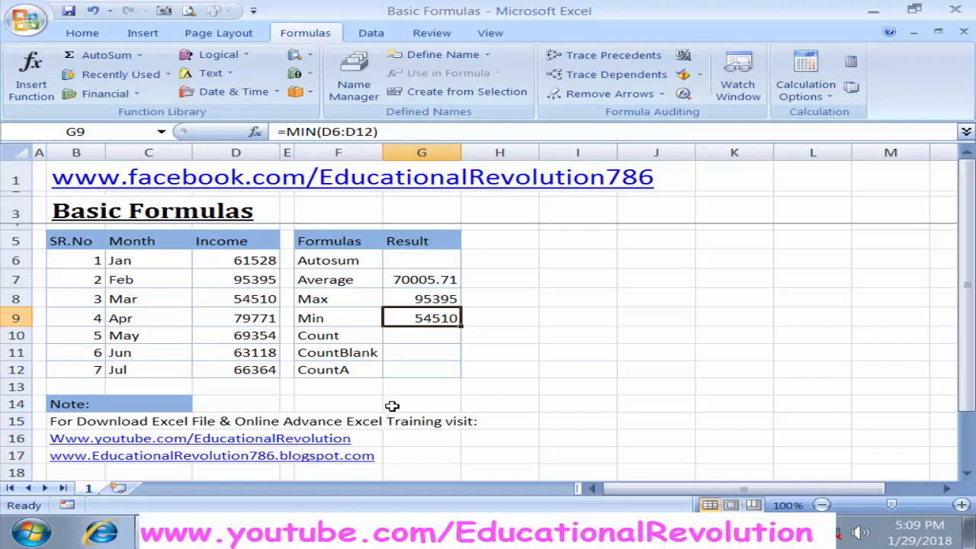
click(223, 300)
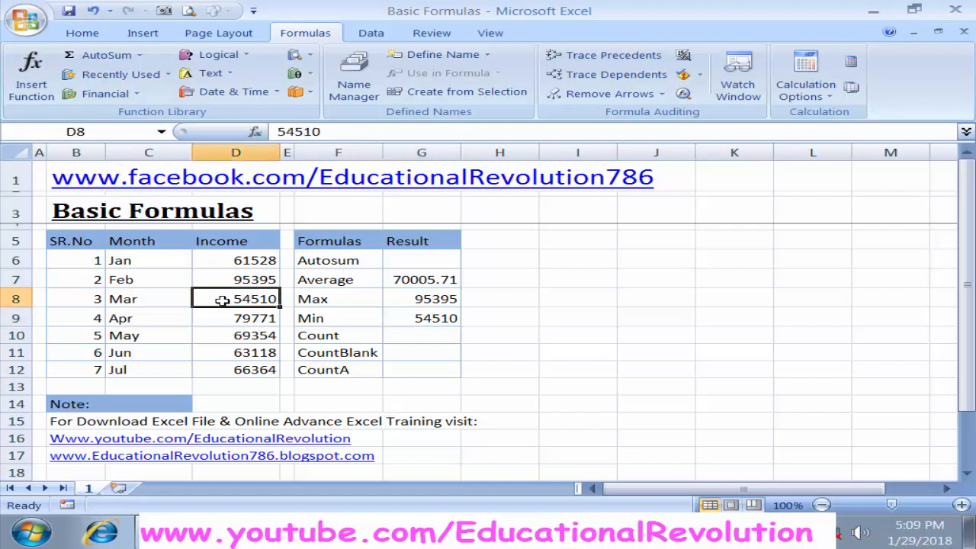
Count the numeric Income values in result cell G10 with =count(D6:D12).
click(410, 335)
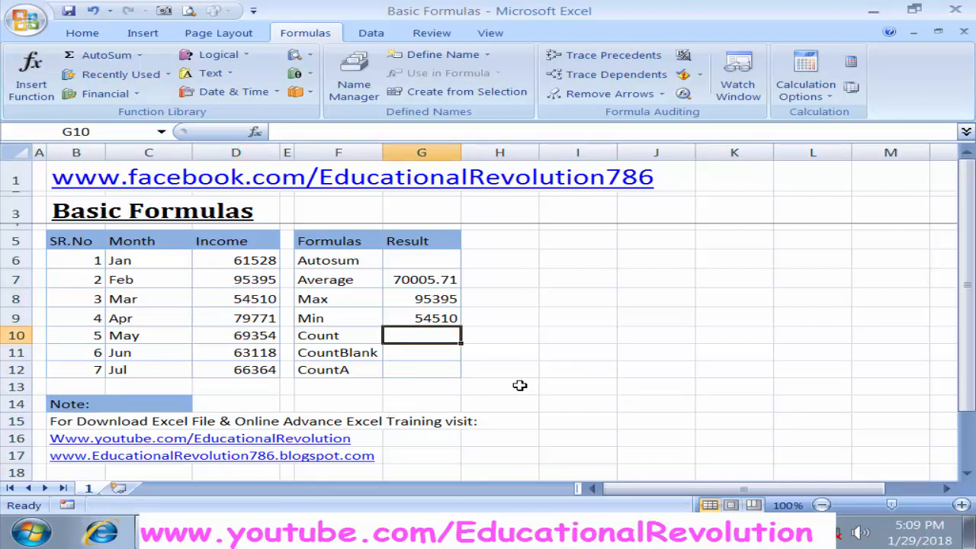
text(=count)
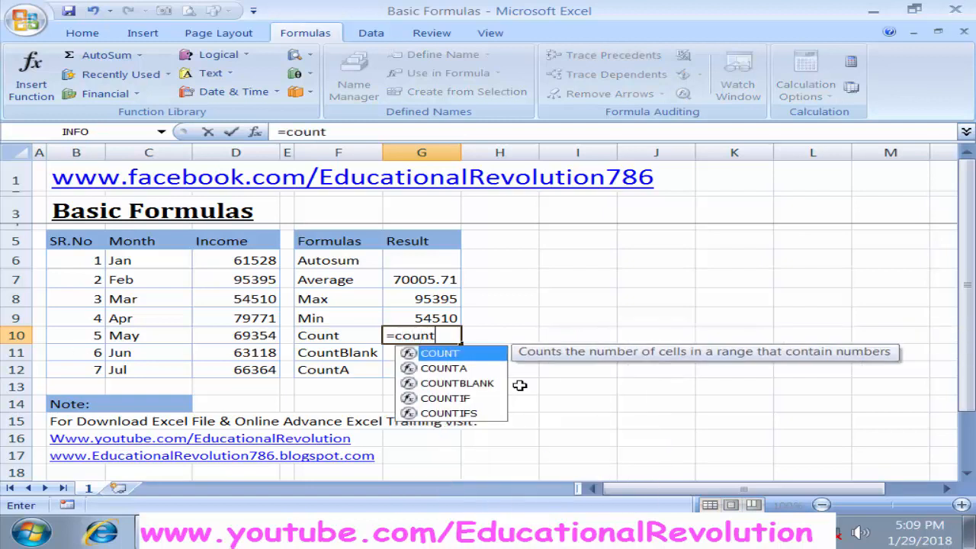
text(()
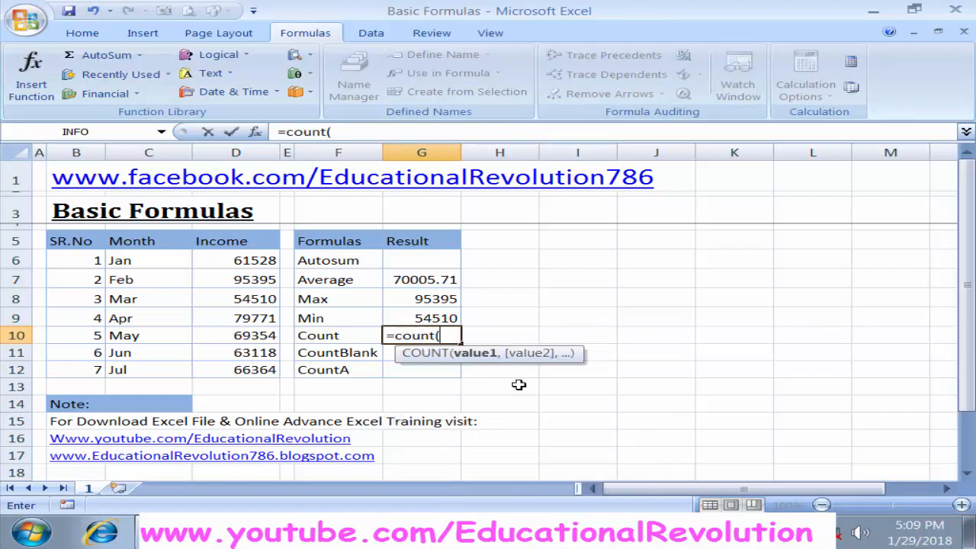
drag(247, 258, 263, 368)
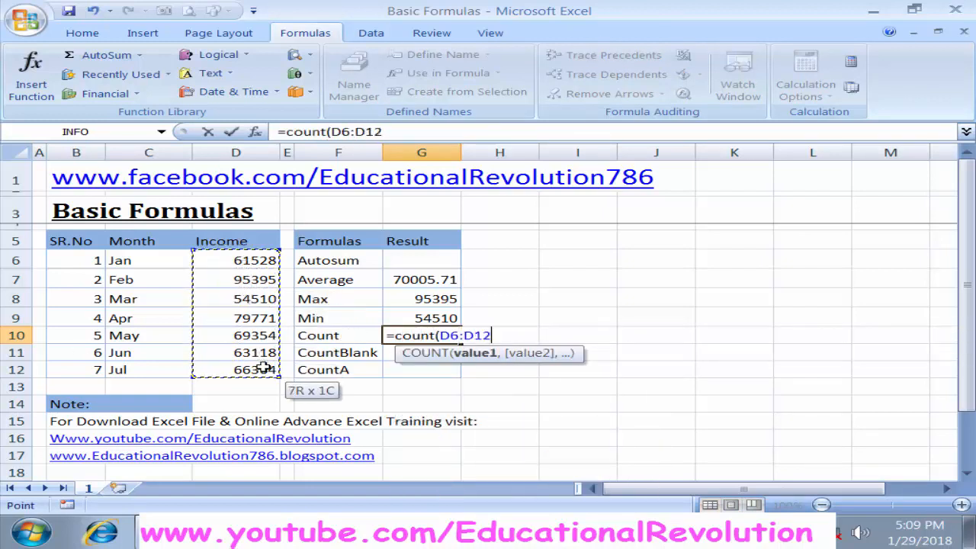
text())
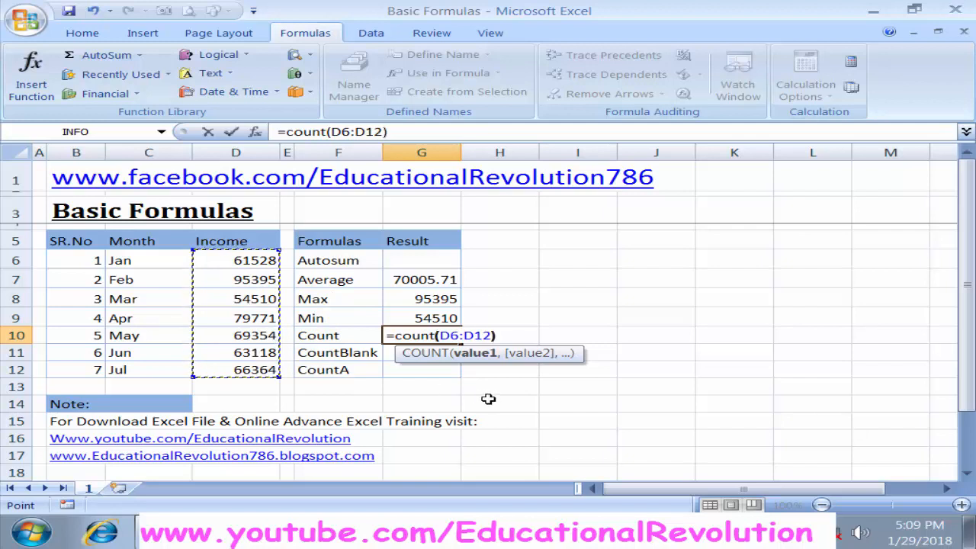
key(Return)
key(Up)
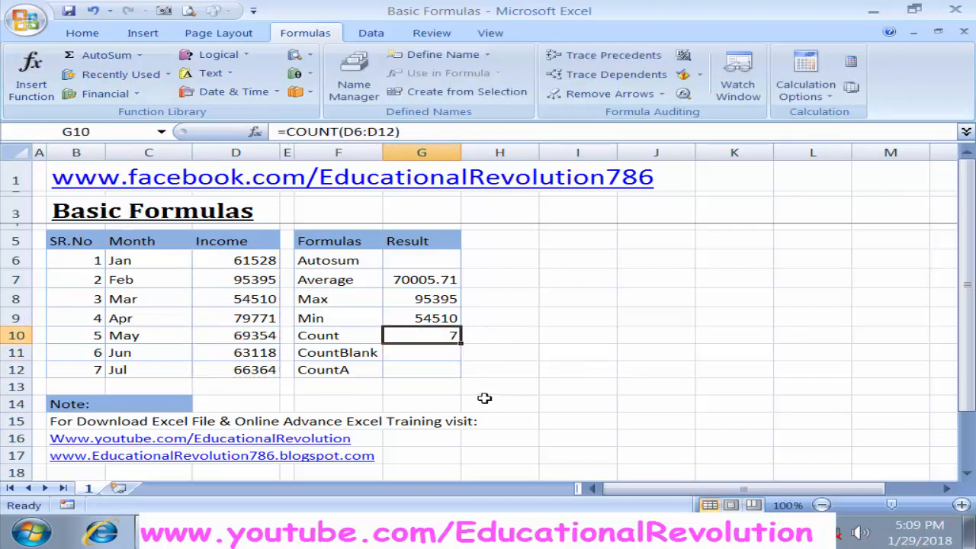
Clear the April and May Income values in cells D9 and D10 to test the Count formula.
key(Left)
key(Left)
key(Left)
key(Up)
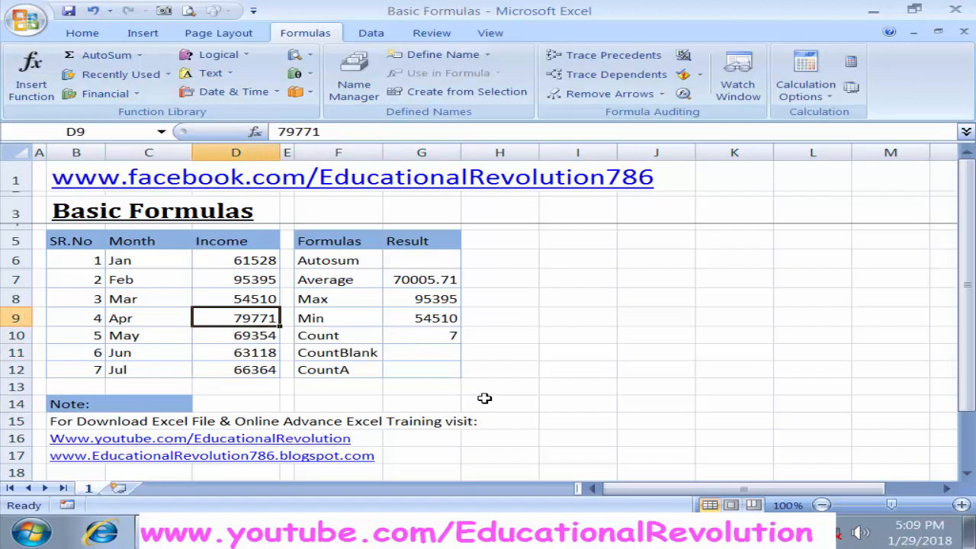
key(Delete)
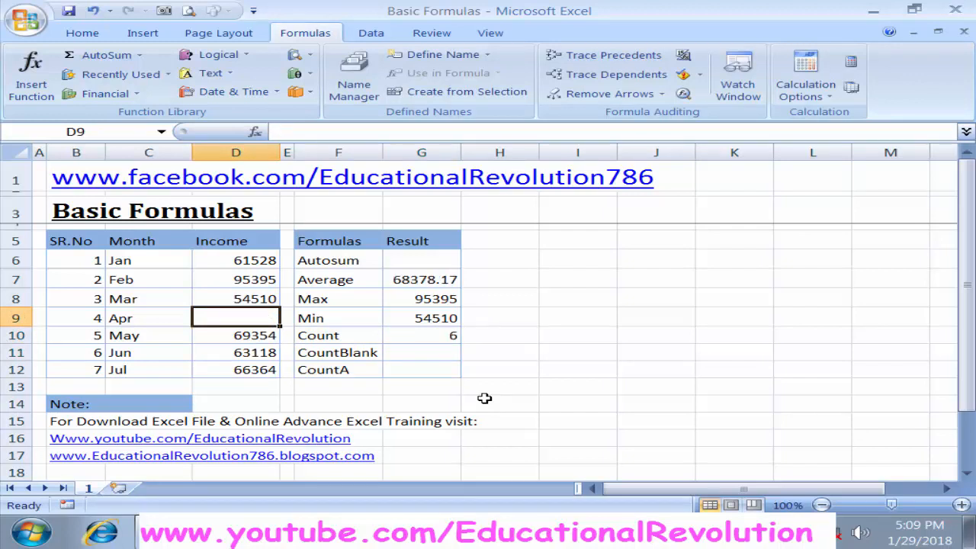
key(Up)
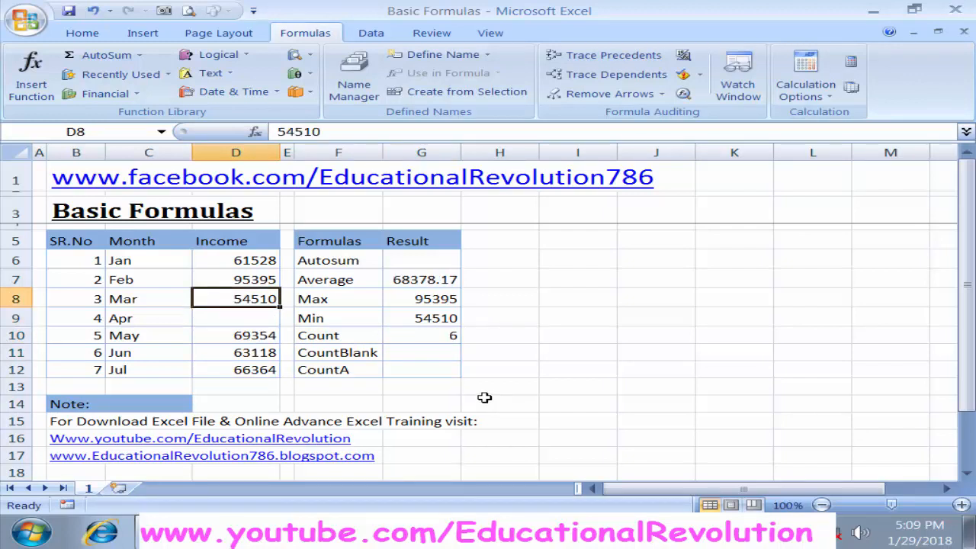
key(Down)
key(Down)
key(Delete)
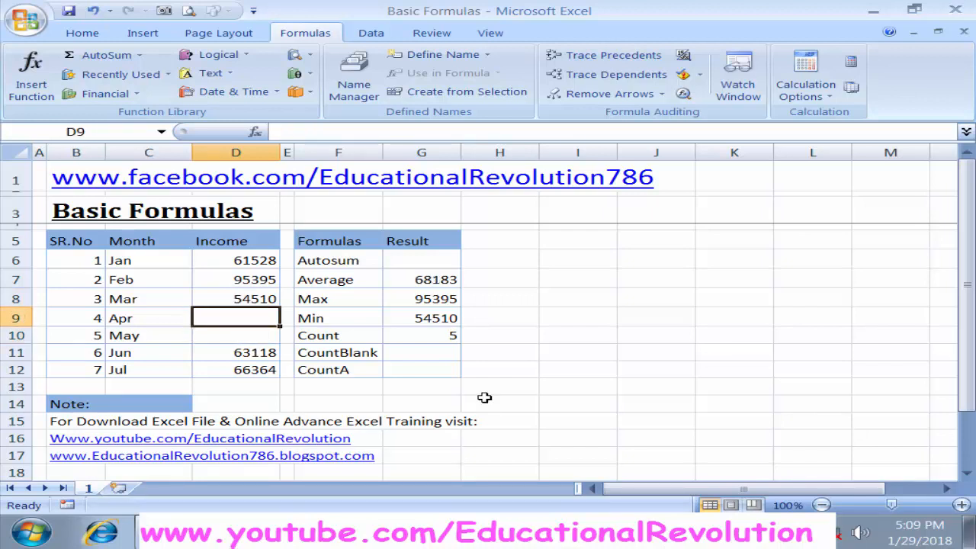
Enter the text abc as the April Income in cell D9, and select D6:D12 to compare it with the Count result.
text(abc)
key(Return)
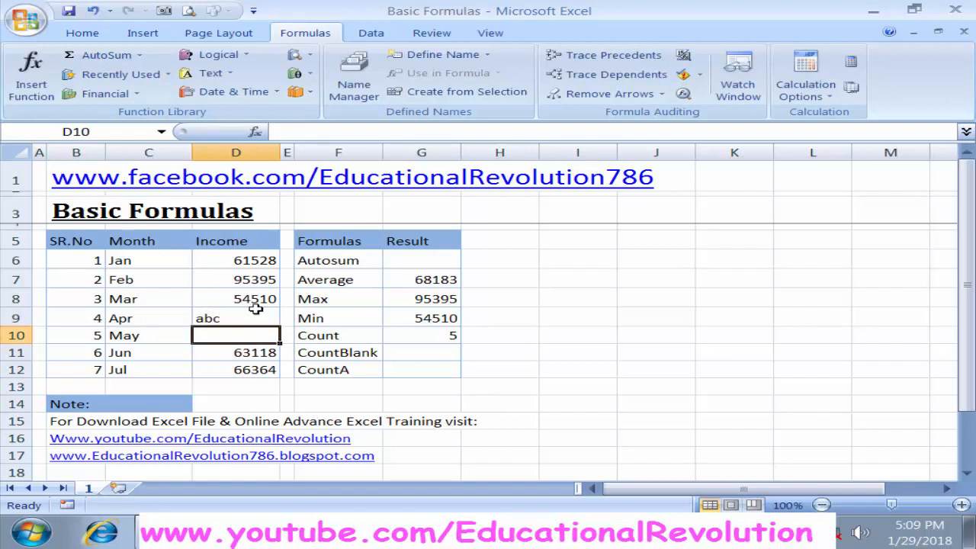
drag(267, 260, 268, 373)
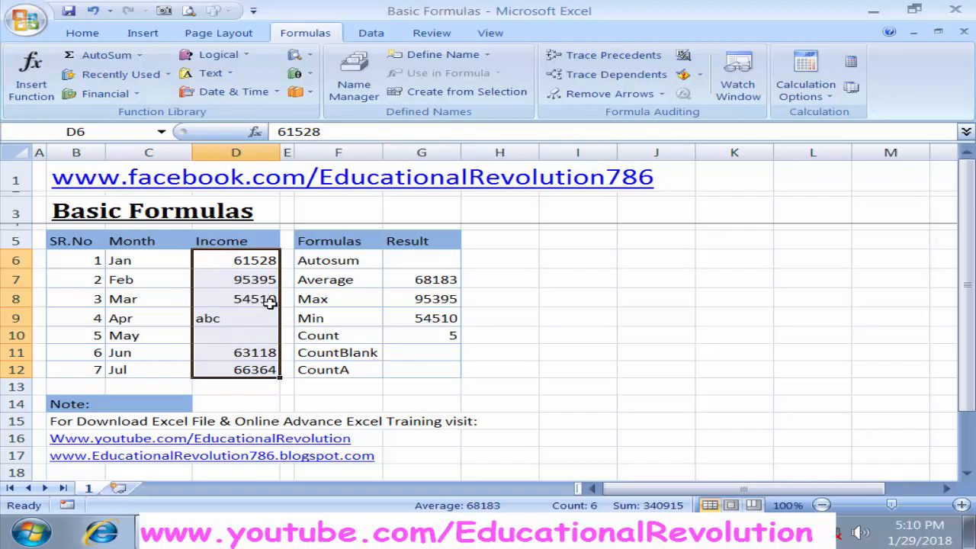
Count the empty Income cells in result cell G11 with =countblank(D6:D12), and clear the February Income in D7 to test it.
click(411, 352)
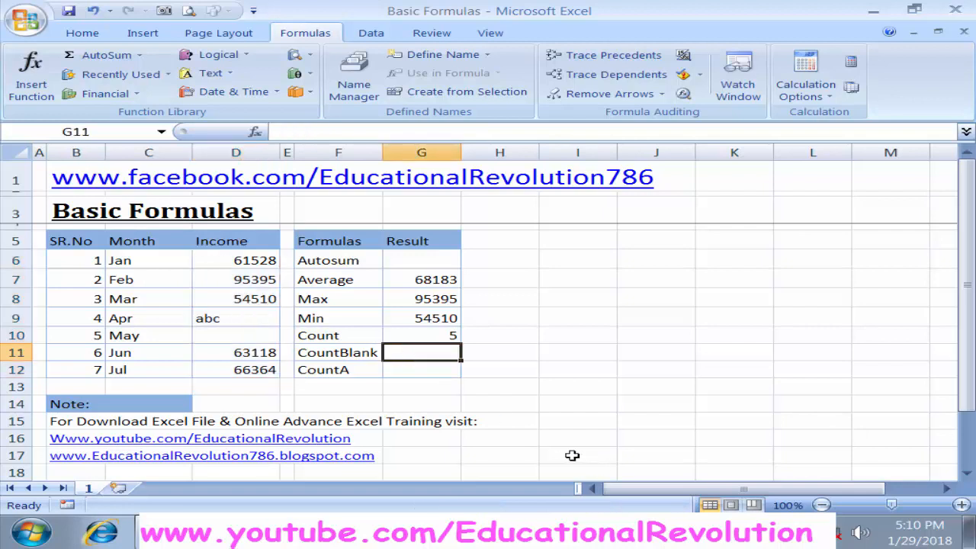
text(=)
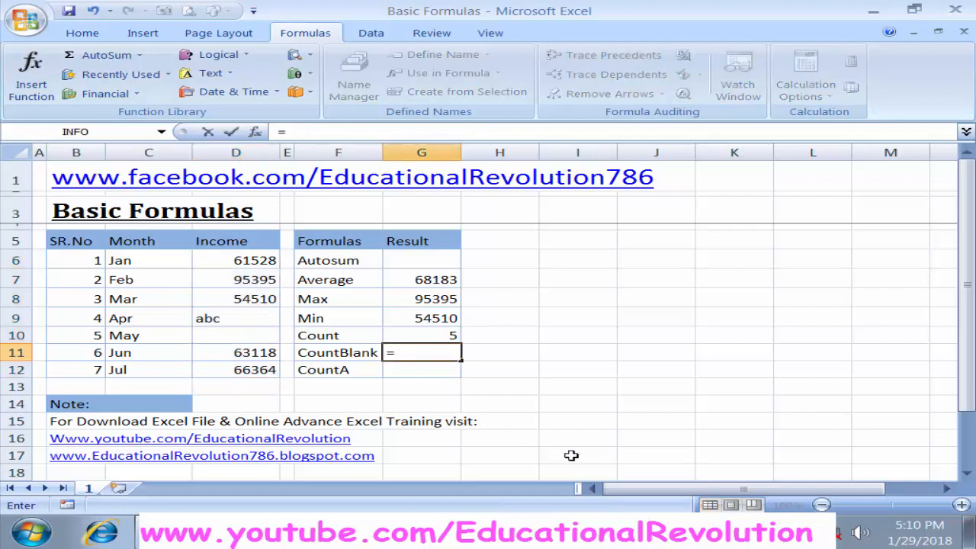
text(count)
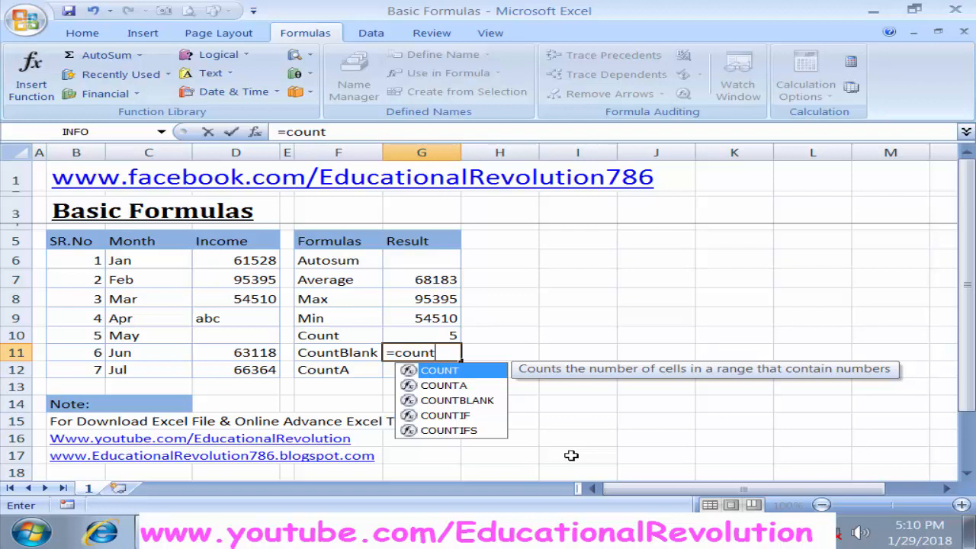
text(blank()
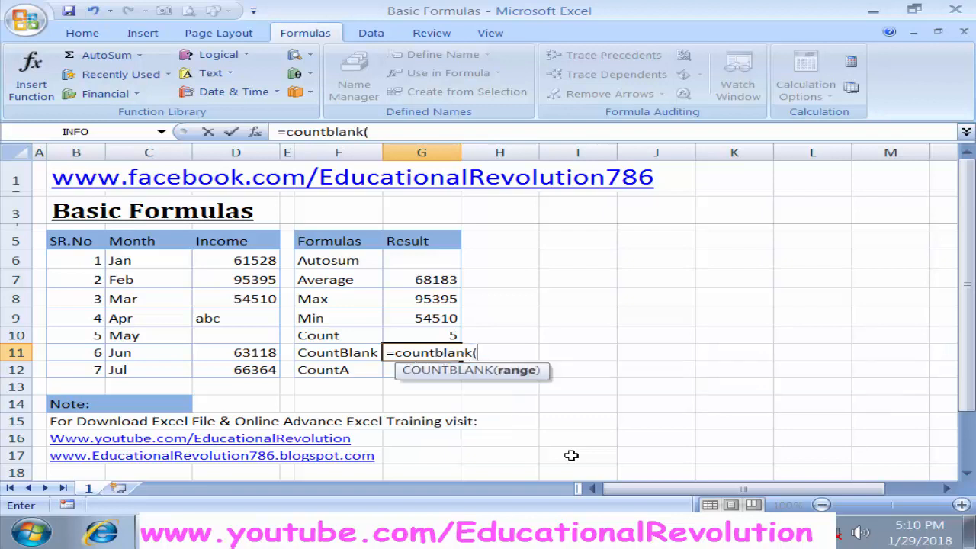
click(241, 261)
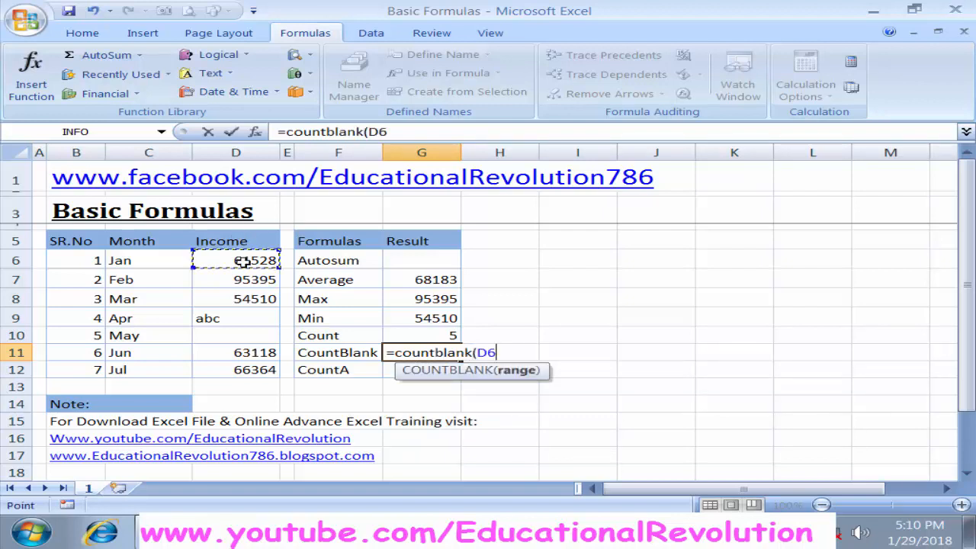
drag(241, 260, 257, 371)
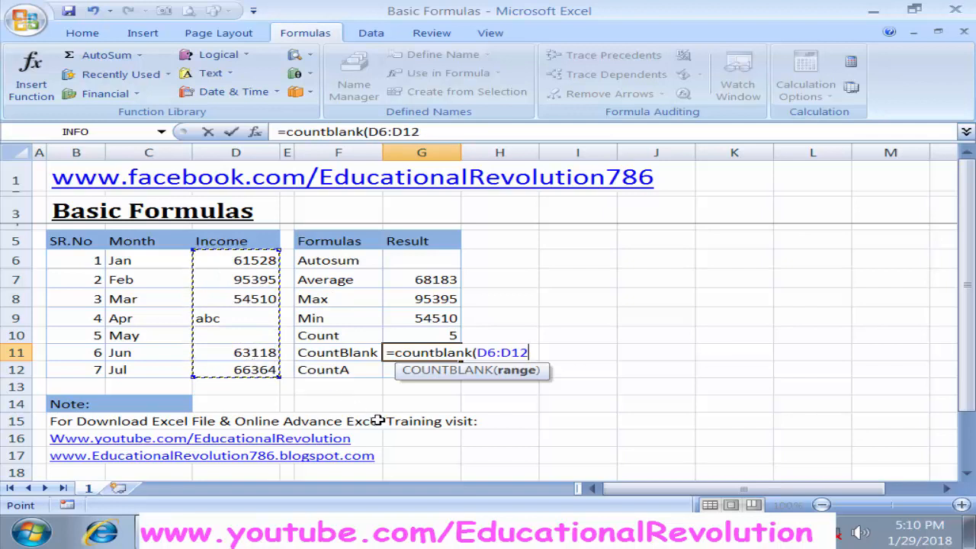
text())
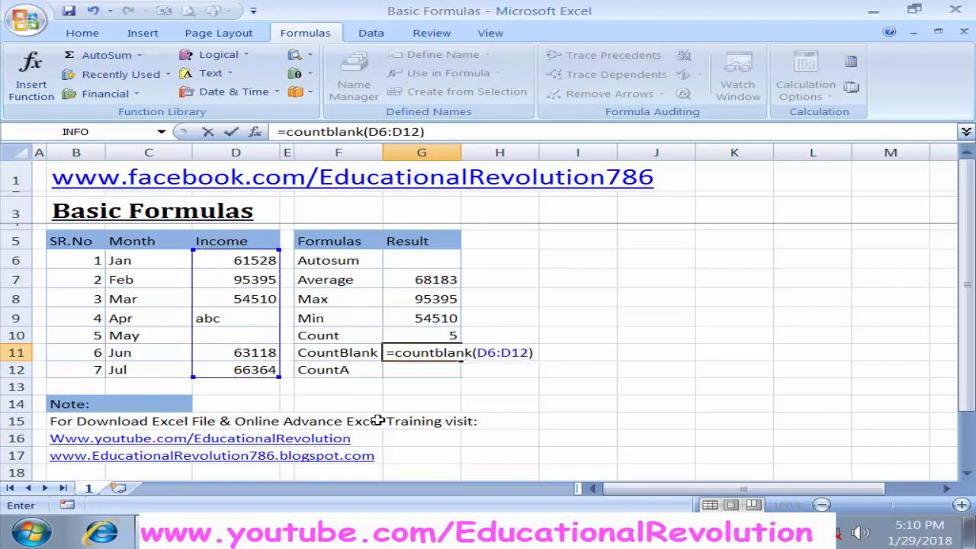
key(Return)
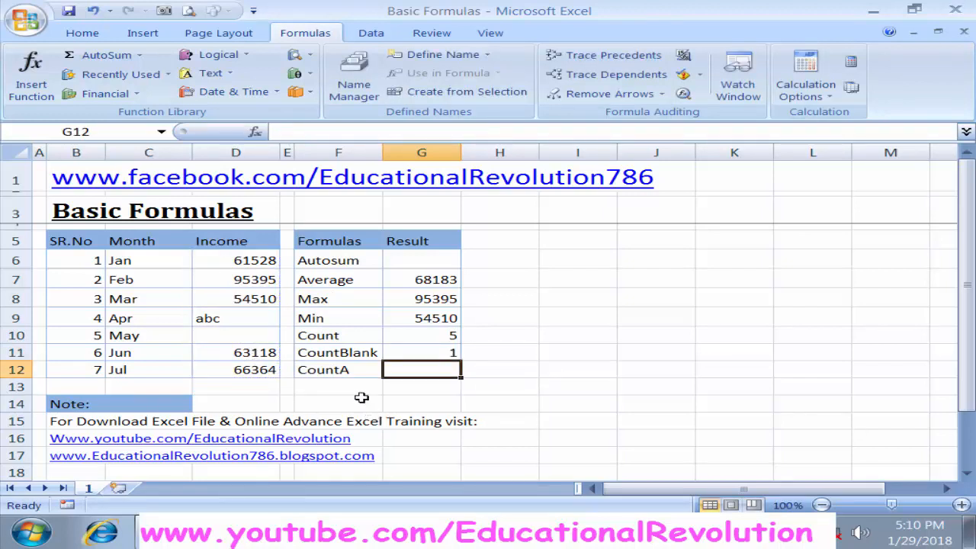
click(249, 278)
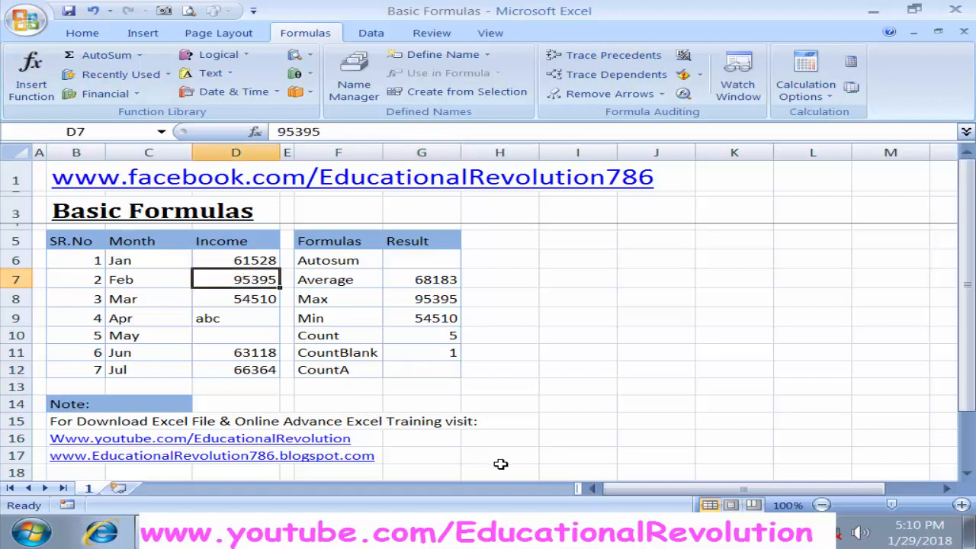
key(Delete)
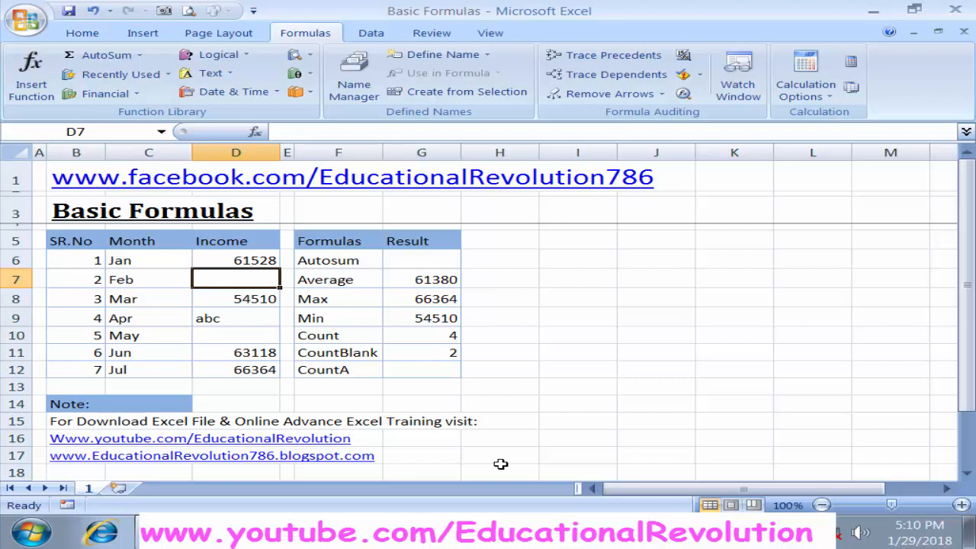
Count the non-empty Income cells in result cell G12 with =counta(D6:D12).
click(444, 371)
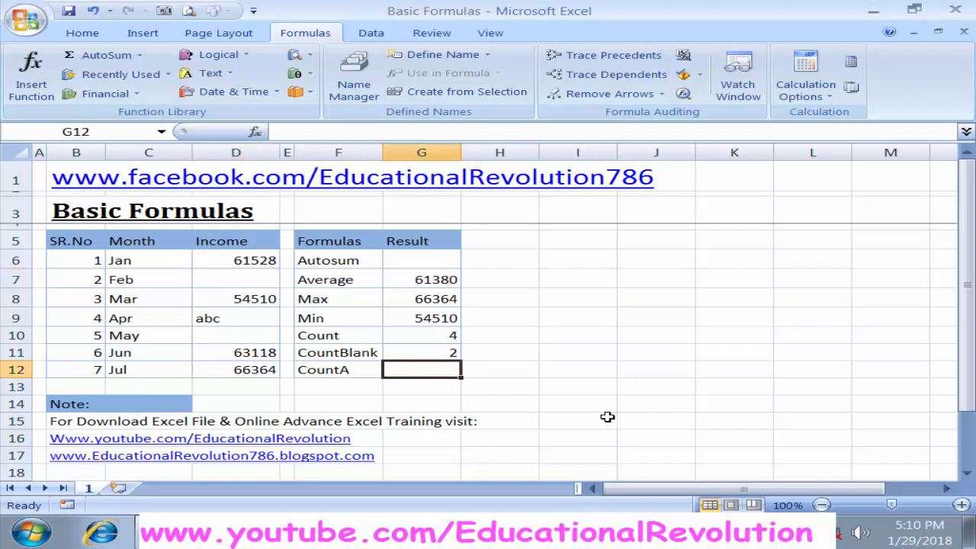
text(=)
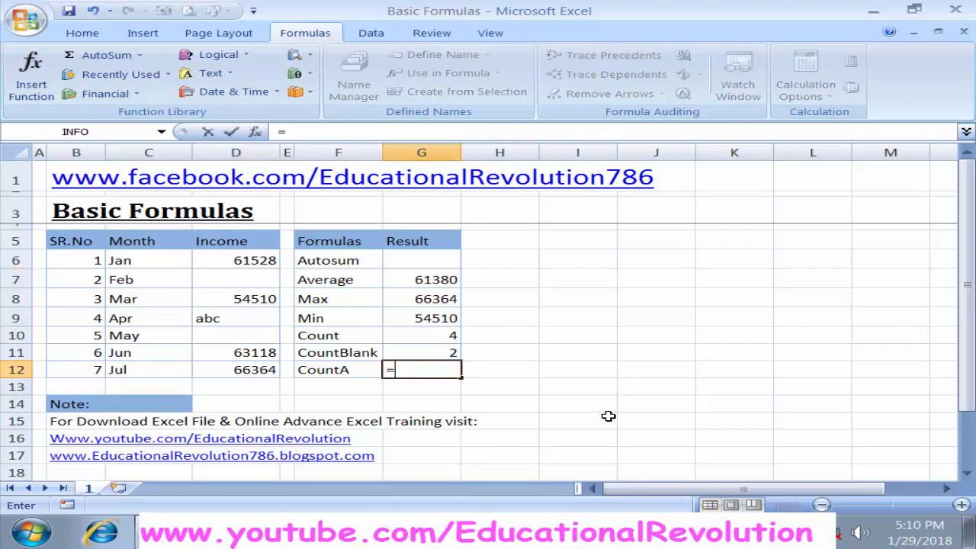
text(counts)
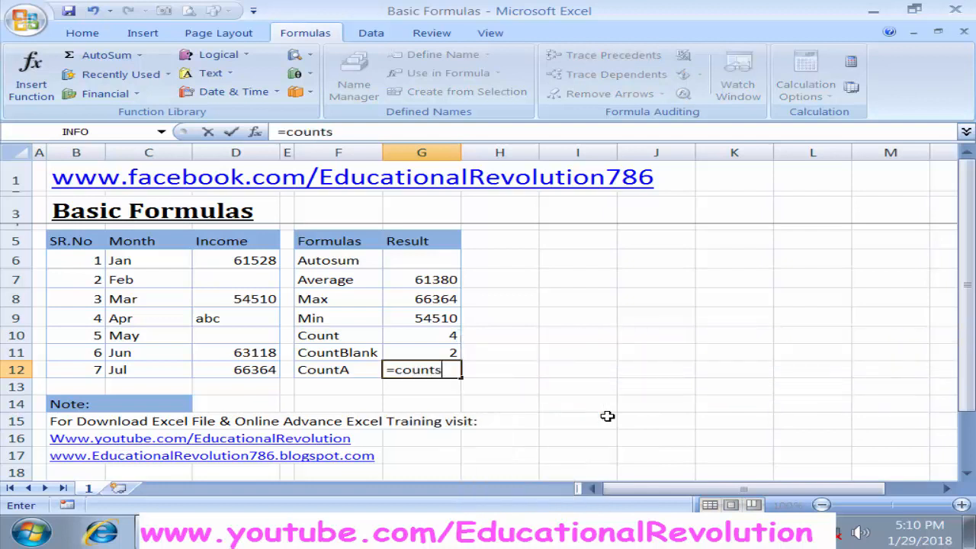
key(BackSpace)
text(a()
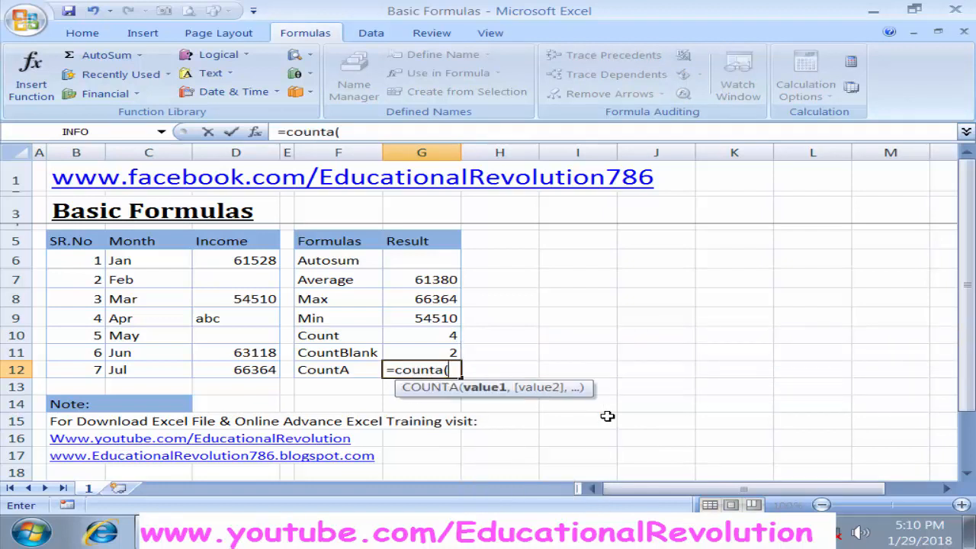
click(241, 264)
drag(241, 264, 267, 376)
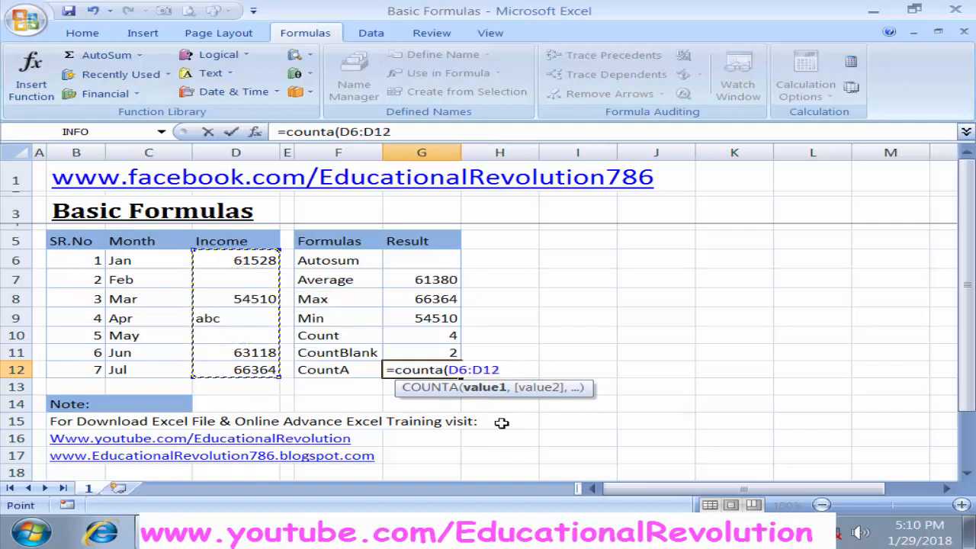
text())
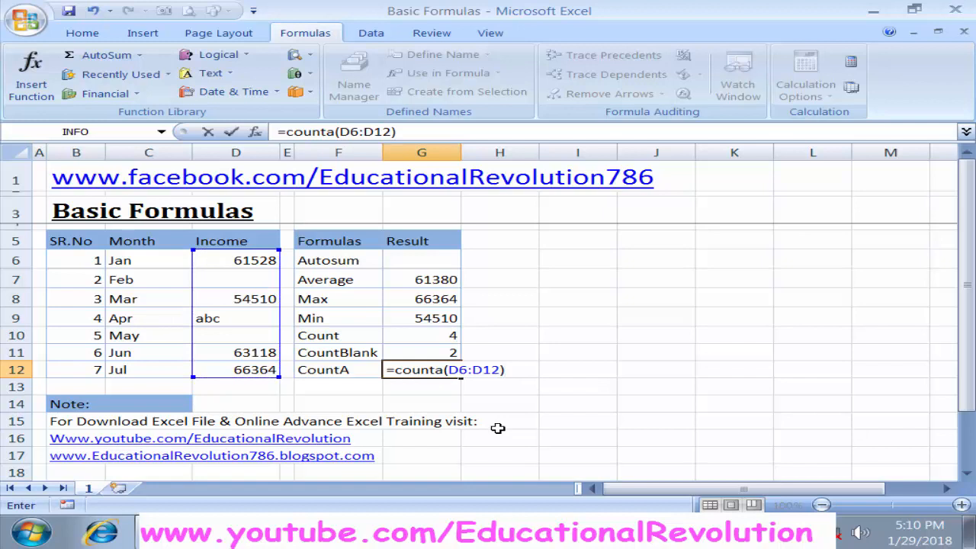
key(Return)
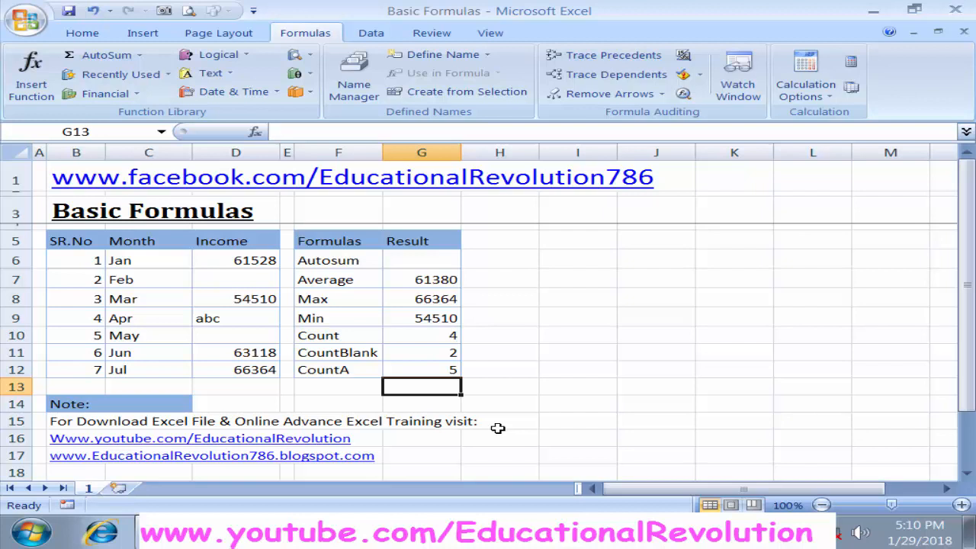
Enter the text abc as the May Income in cell D10 to test the CountA formula.
key(Up)
key(Left)
key(Left)
key(Left)
key(Up)
key(Up)
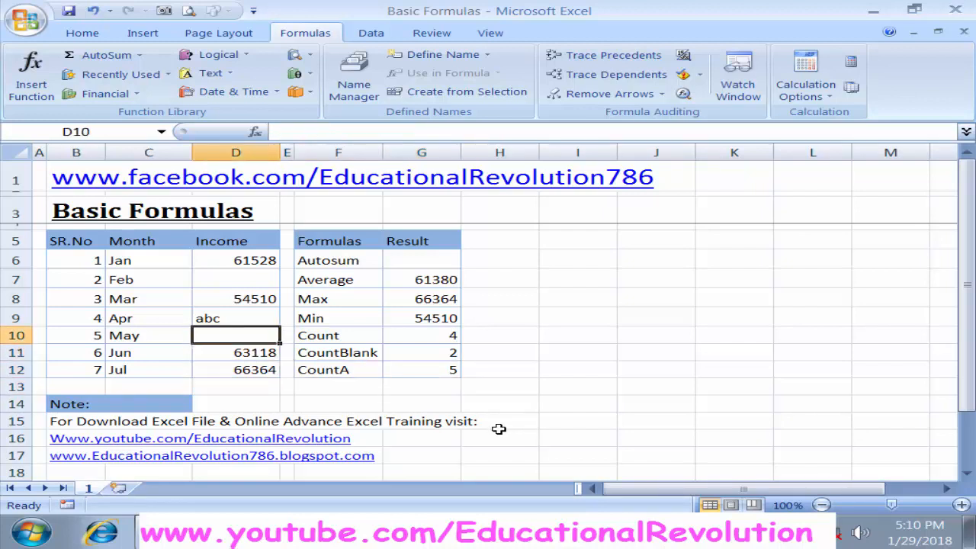
text(abc)
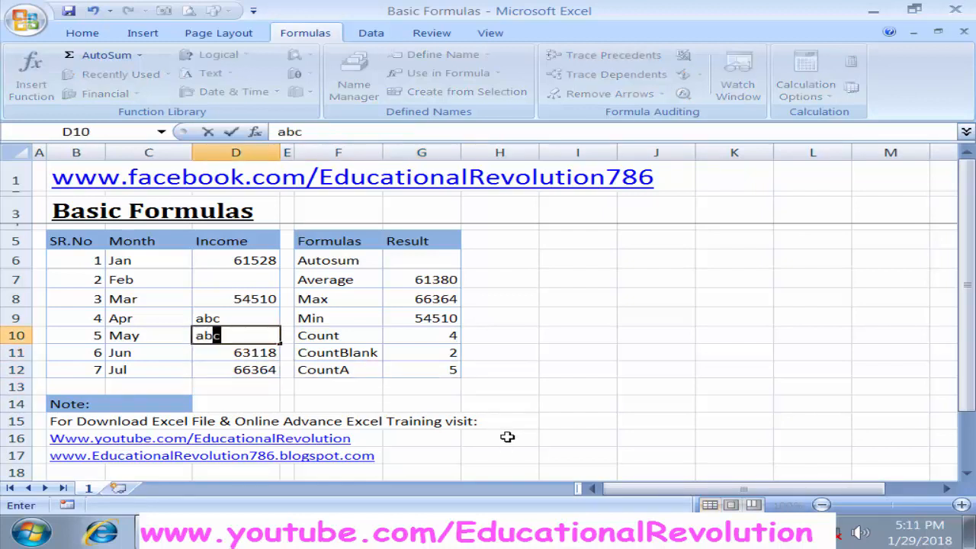
key(Return)
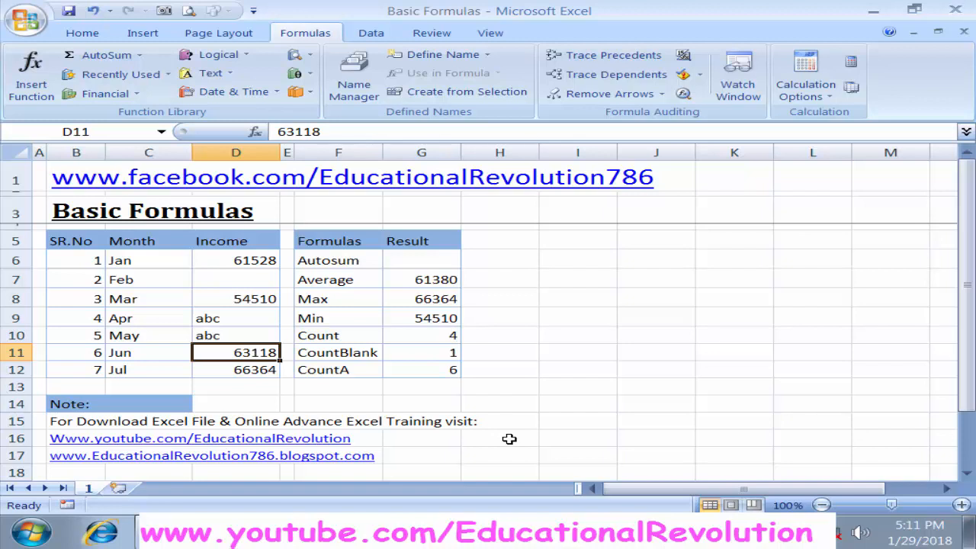
Go through the filled Income cells one by one and compare them with the Count and CountA results.
click(240, 264)
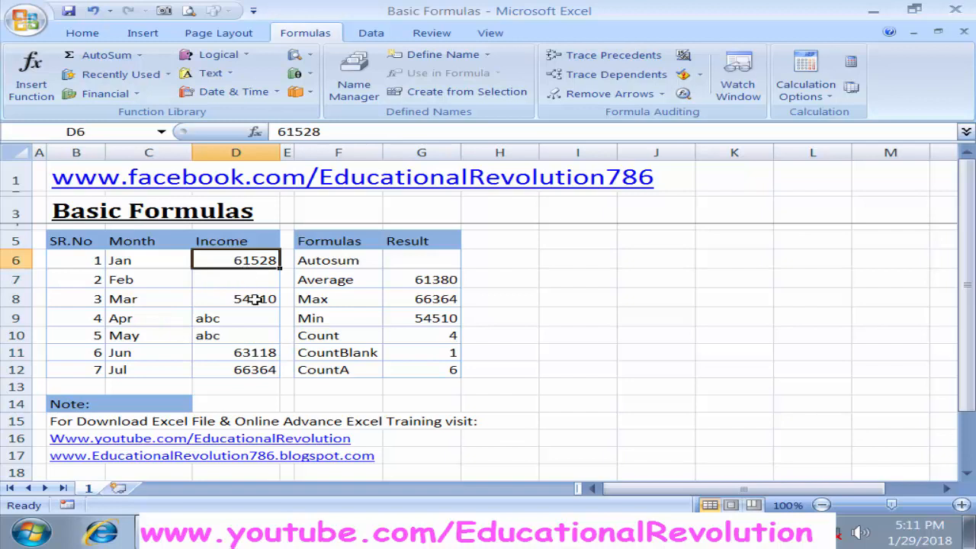
click(221, 316)
click(263, 260)
click(265, 302)
click(244, 316)
click(252, 338)
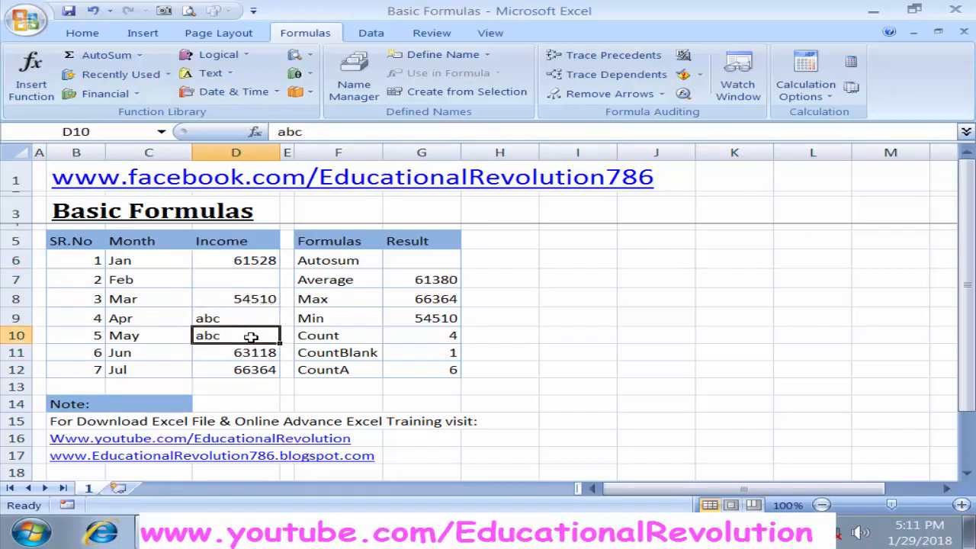
click(261, 354)
click(264, 372)
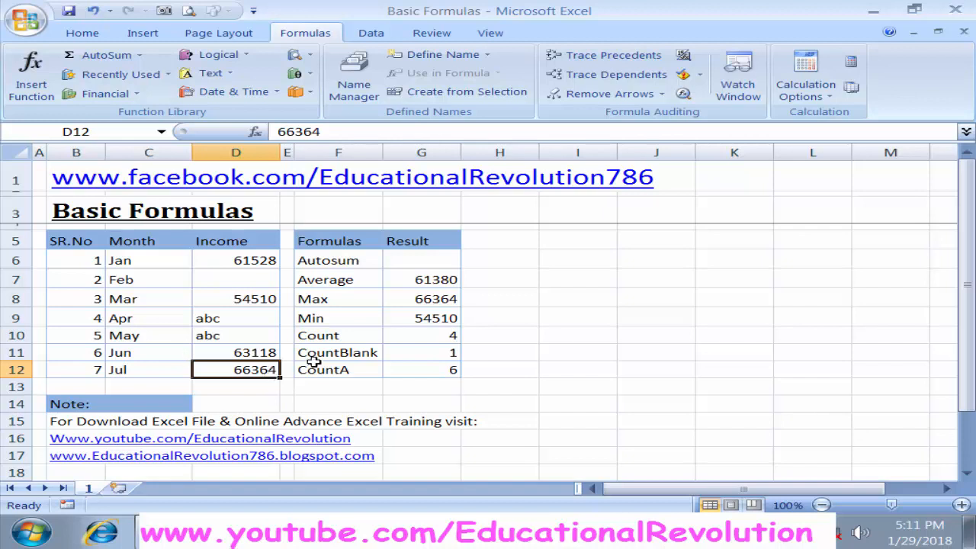
click(326, 339)
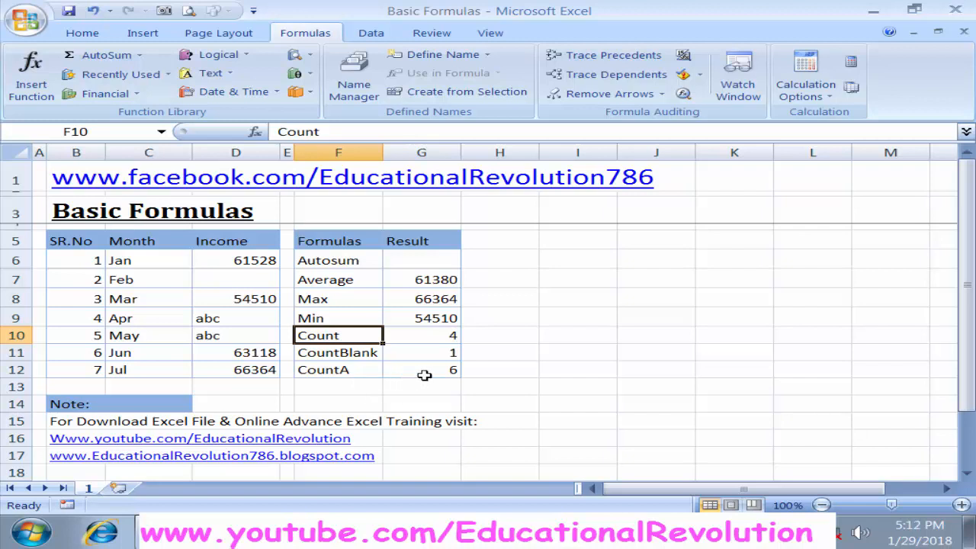
click(450, 371)
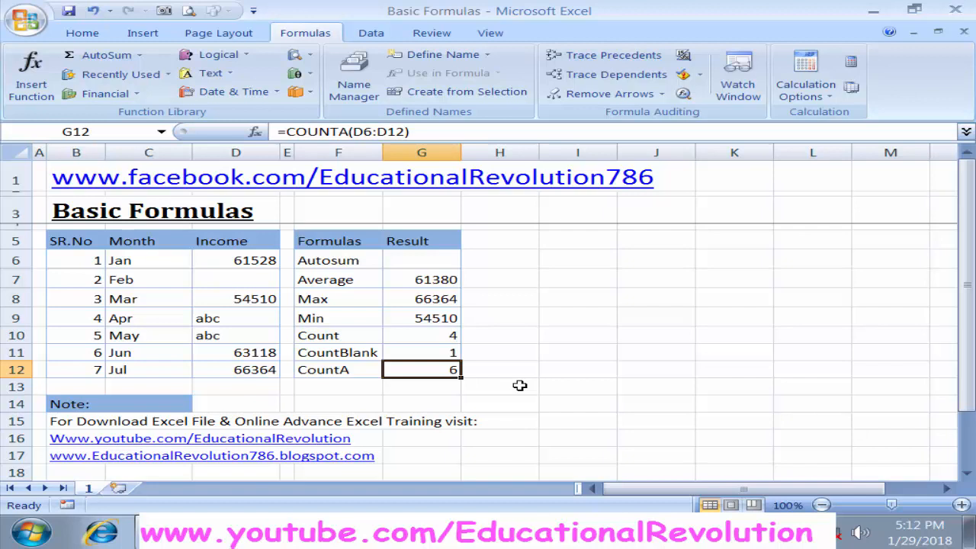
Enter 2543 as the February Income in cell D7, and select D6:D8 to check their summary figures.
click(254, 276)
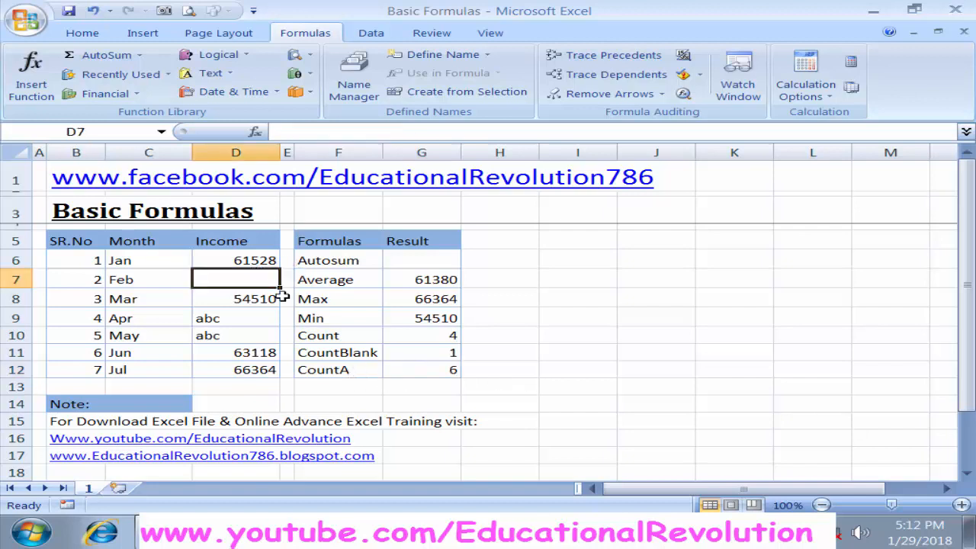
text(2543)
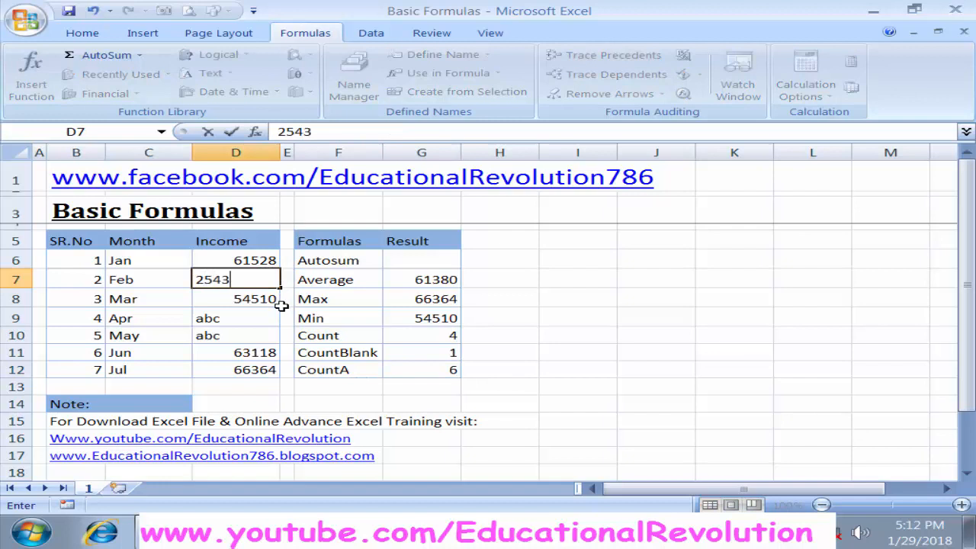
key(Return)
drag(256, 259, 267, 297)
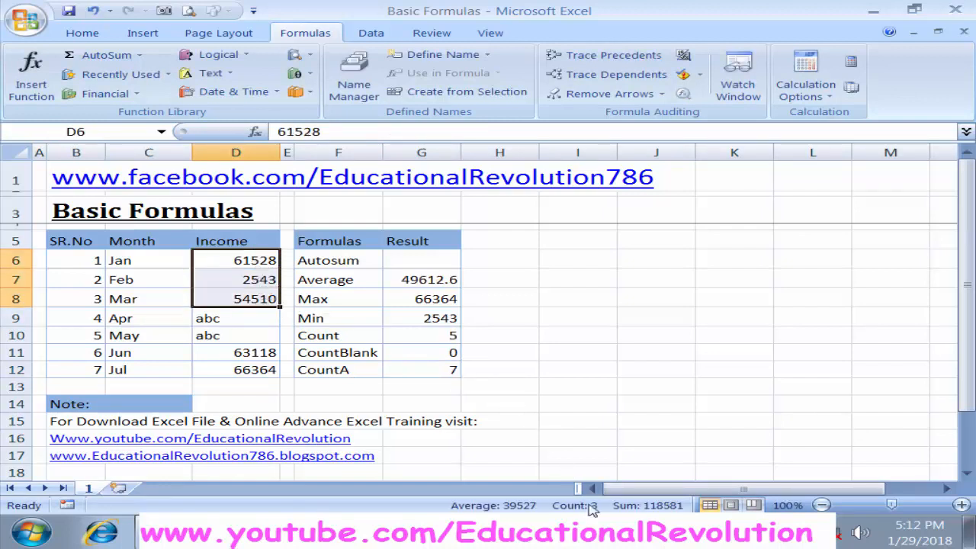